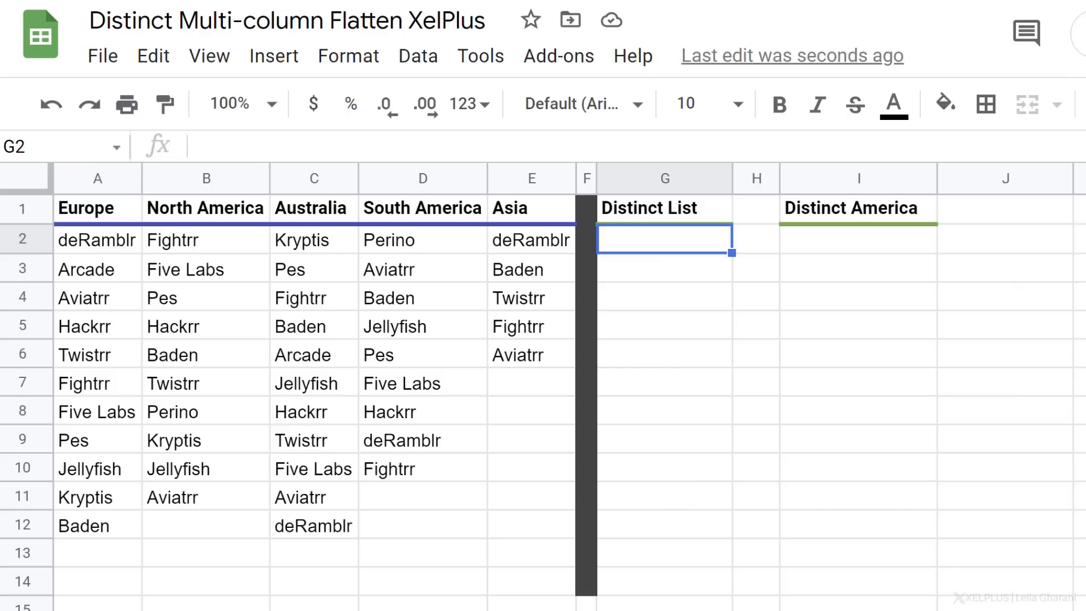
Enter =UNIQUE(A2:A13) in G2 to list the eleven Europe names, deRamblr through Baden.
text(=uniq)
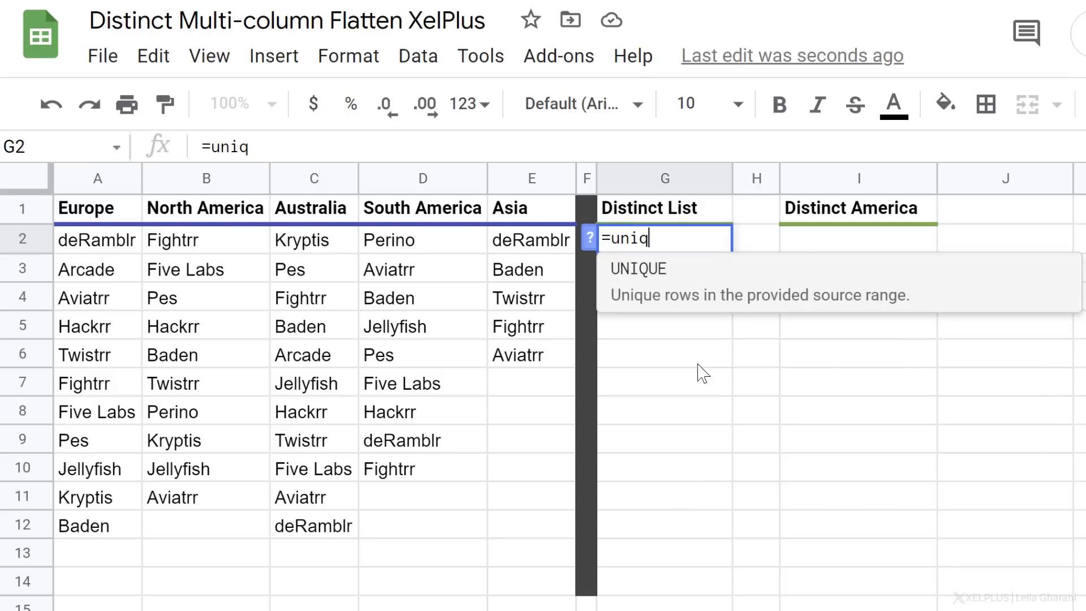
key(Tab)
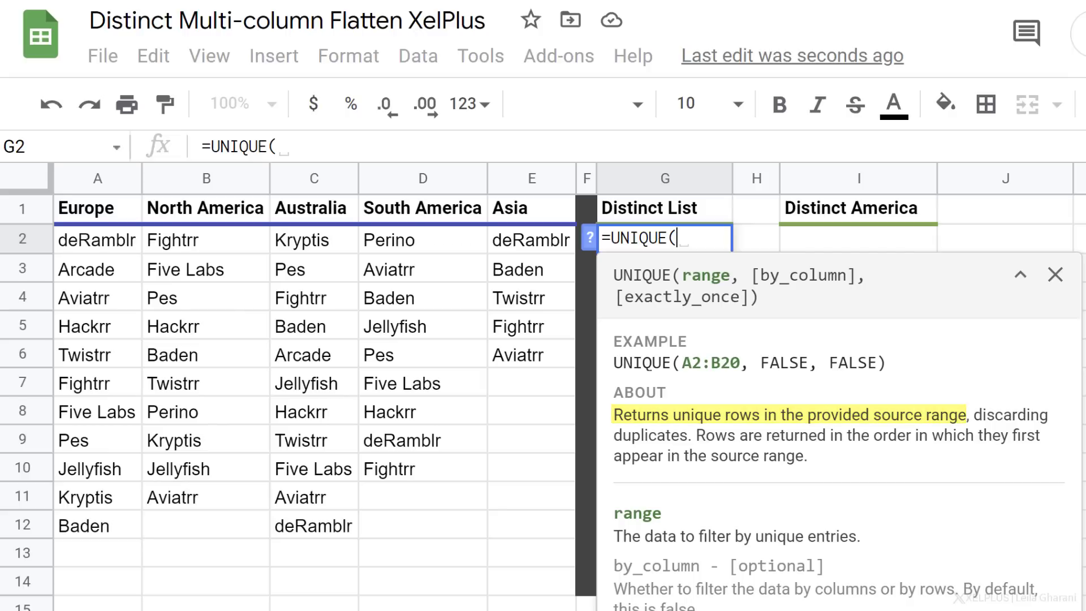
click(103, 246)
drag(105, 252, 96, 578)
text())
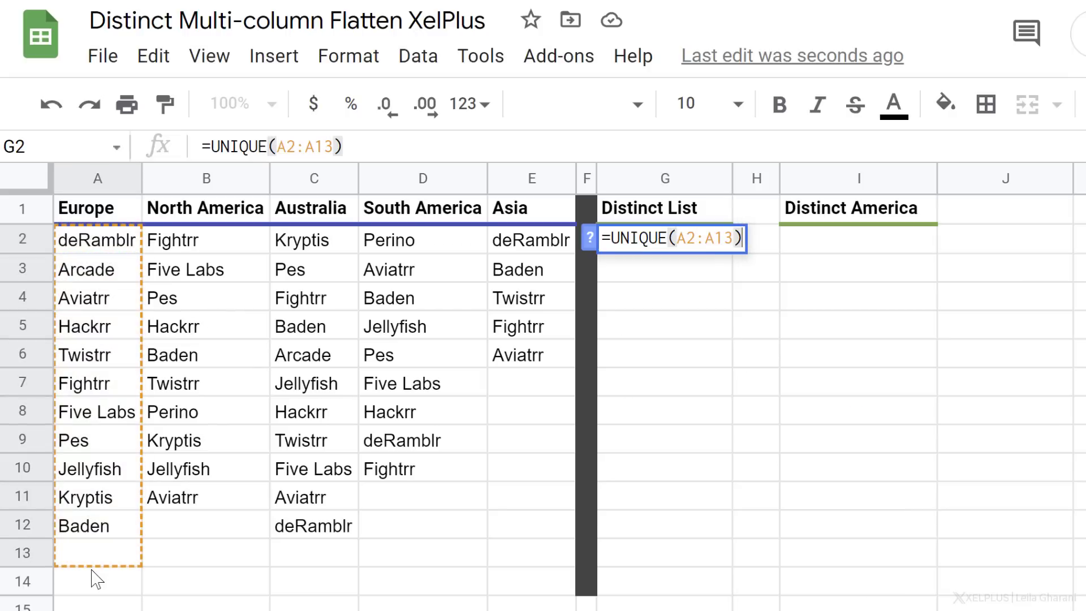
key(Return)
key(Up)
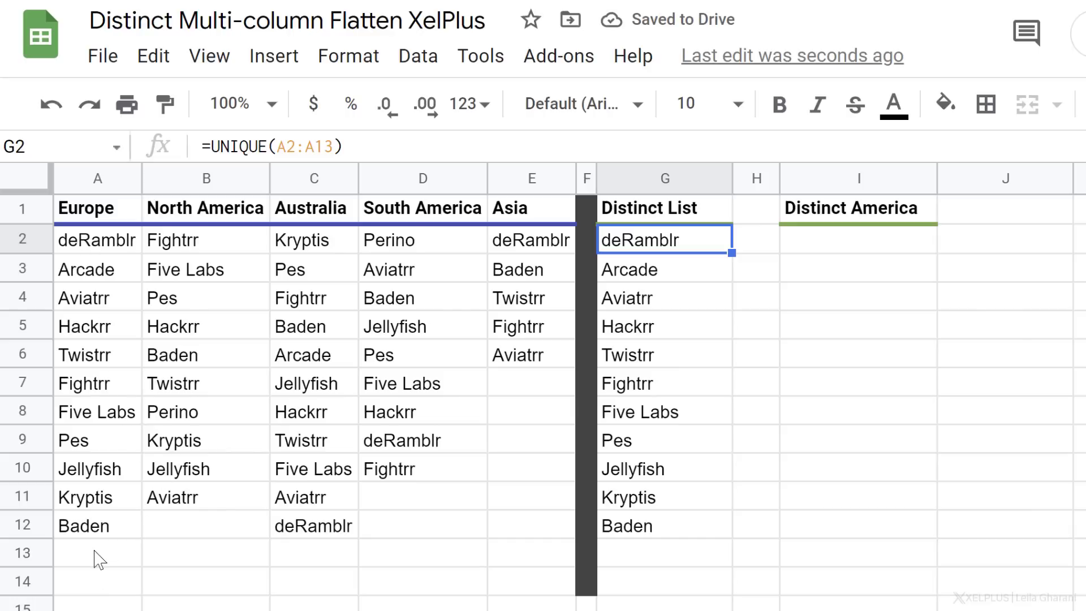
click(93, 526)
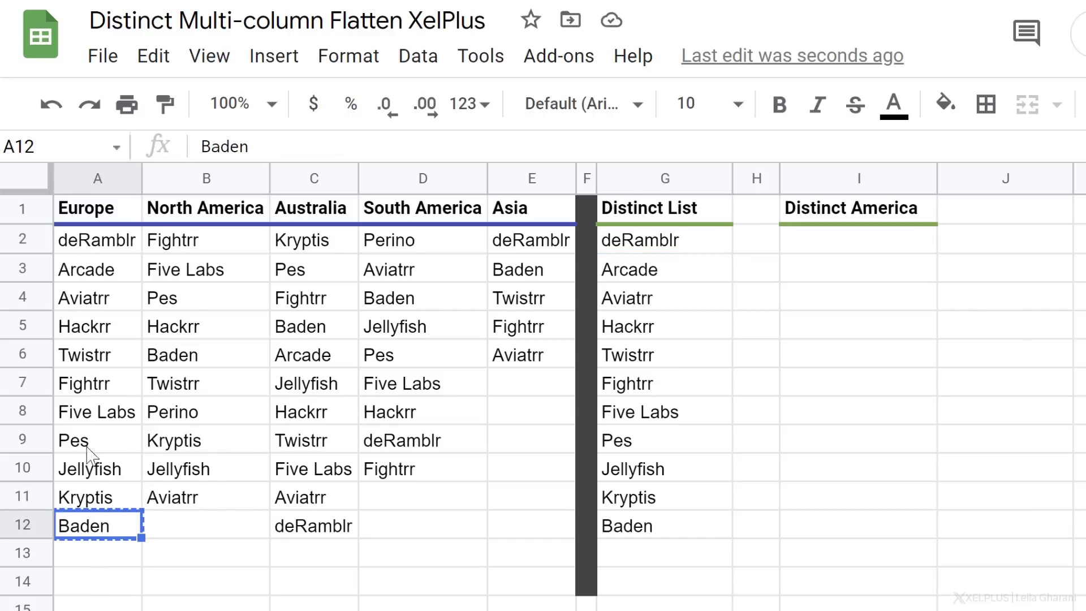
key(ctrl+c)
click(89, 392)
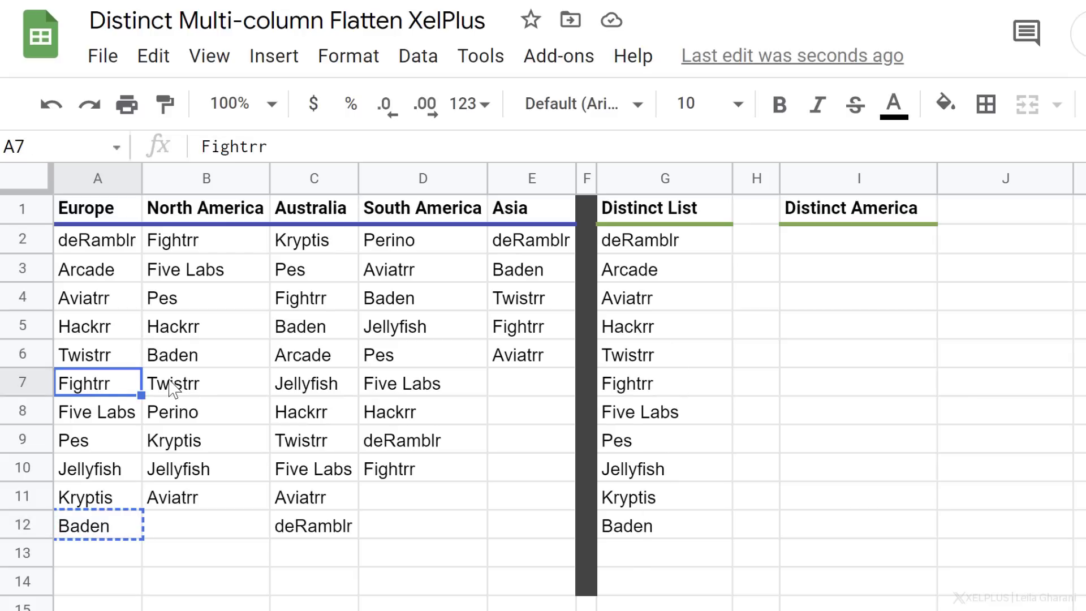
key(ctrl+v)
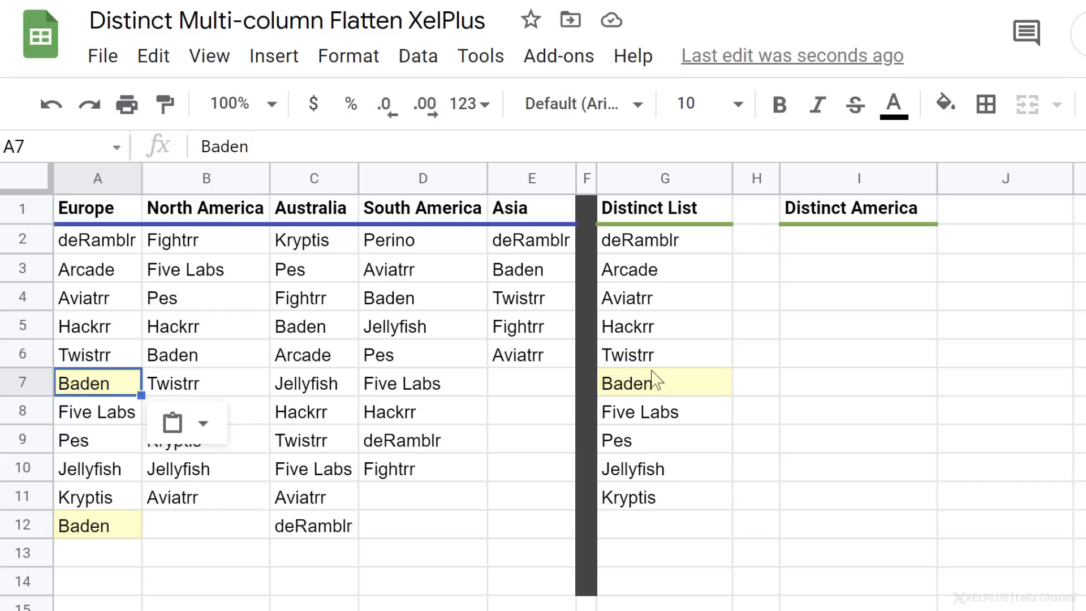
key(ctrl+z)
click(686, 245)
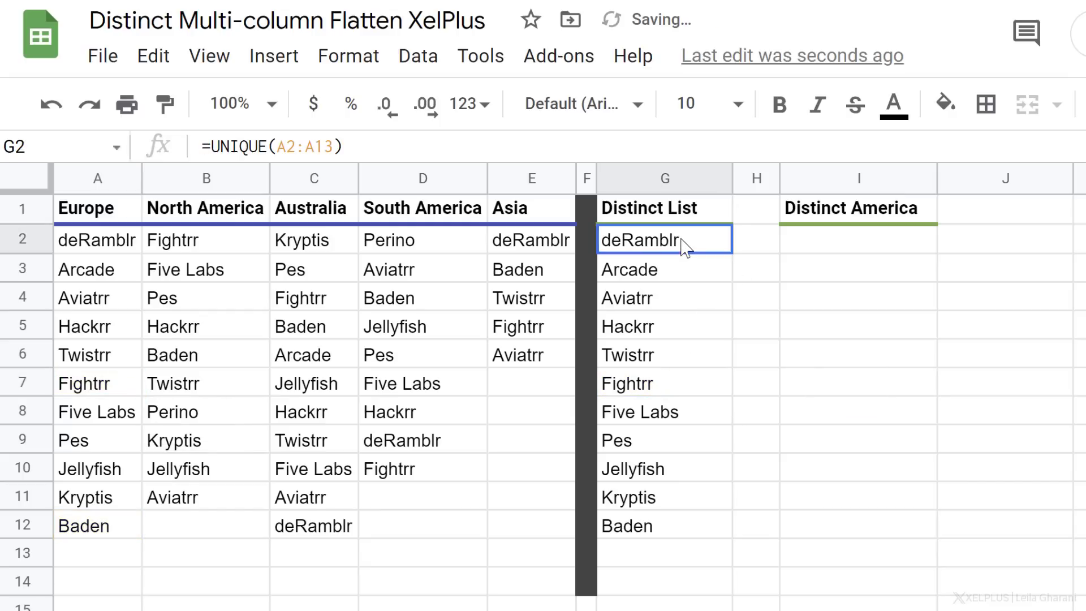
Try G2 as =UNIQUE(A2:E2,true) to compare by column, then clear G2.
click(351, 148)
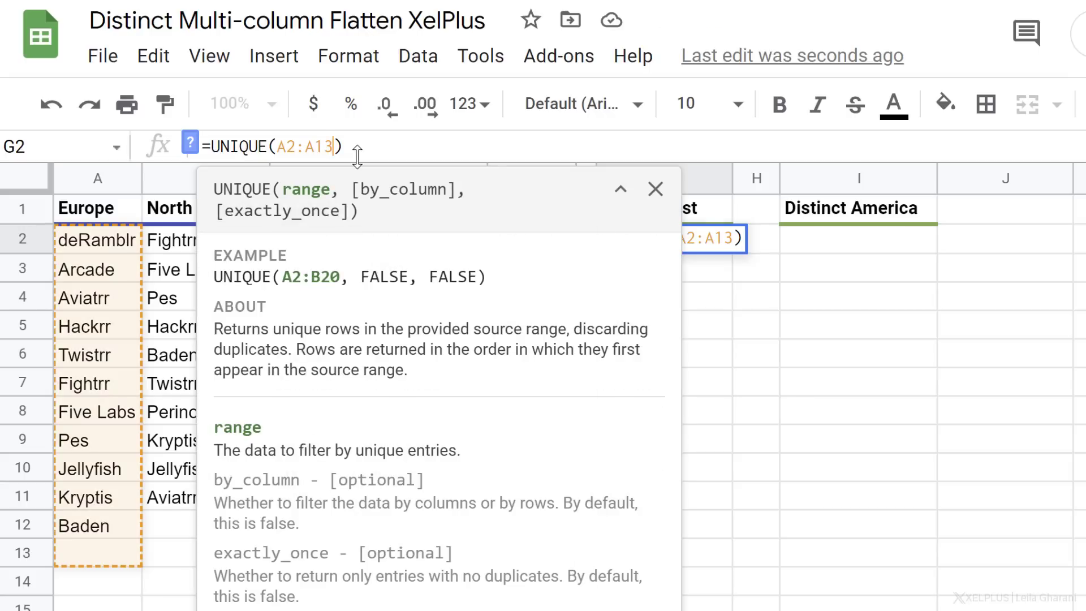
text(,)
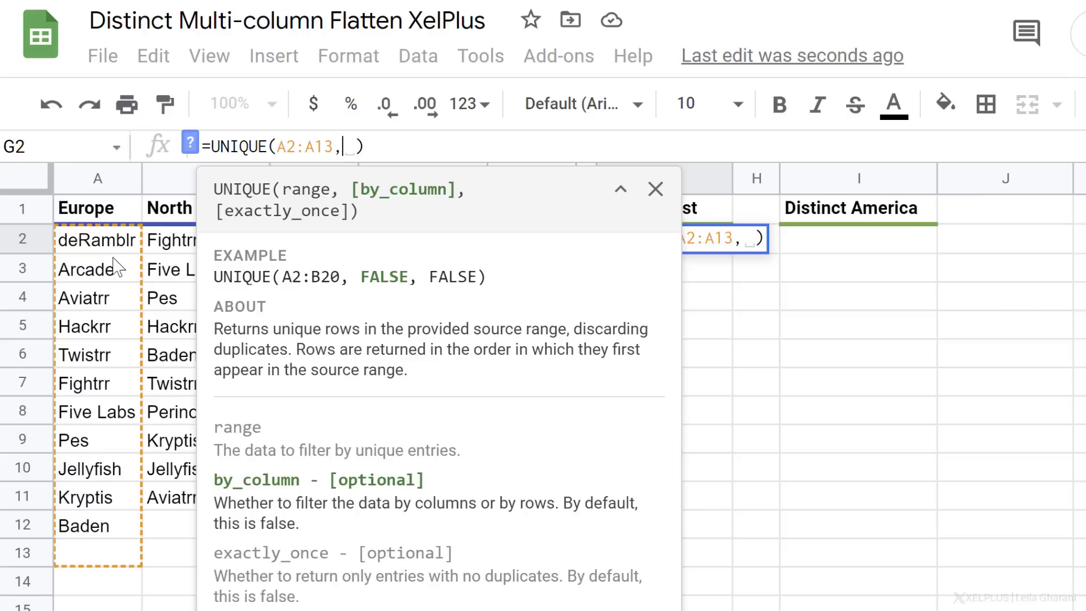
mouse_move(332, 146)
mouse_down()
mouse_move(268, 147)
mouse_move(277, 149)
mouse_up()
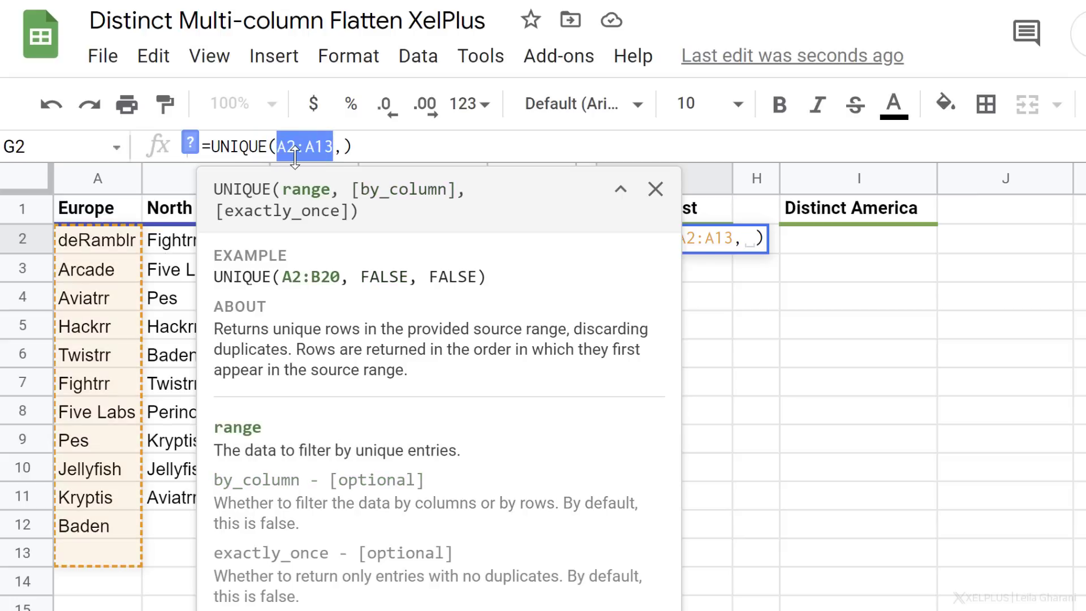
key(BackSpace)
drag(108, 250, 214, 245)
mouse_move(294, 221)
mouse_down()
mouse_move(498, 232)
mouse_move(516, 244)
mouse_up()
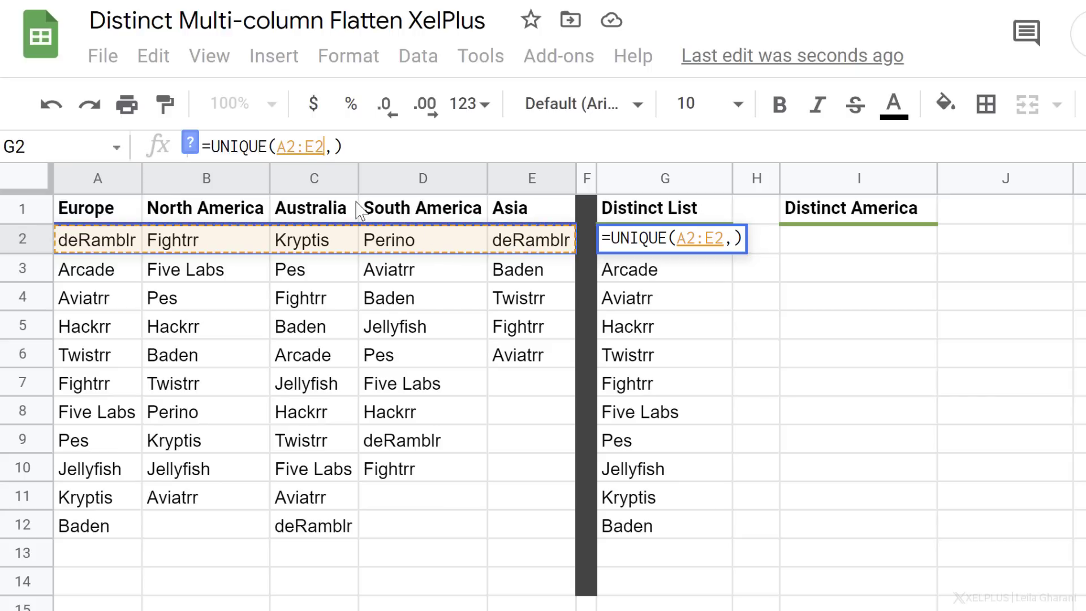
click(335, 147)
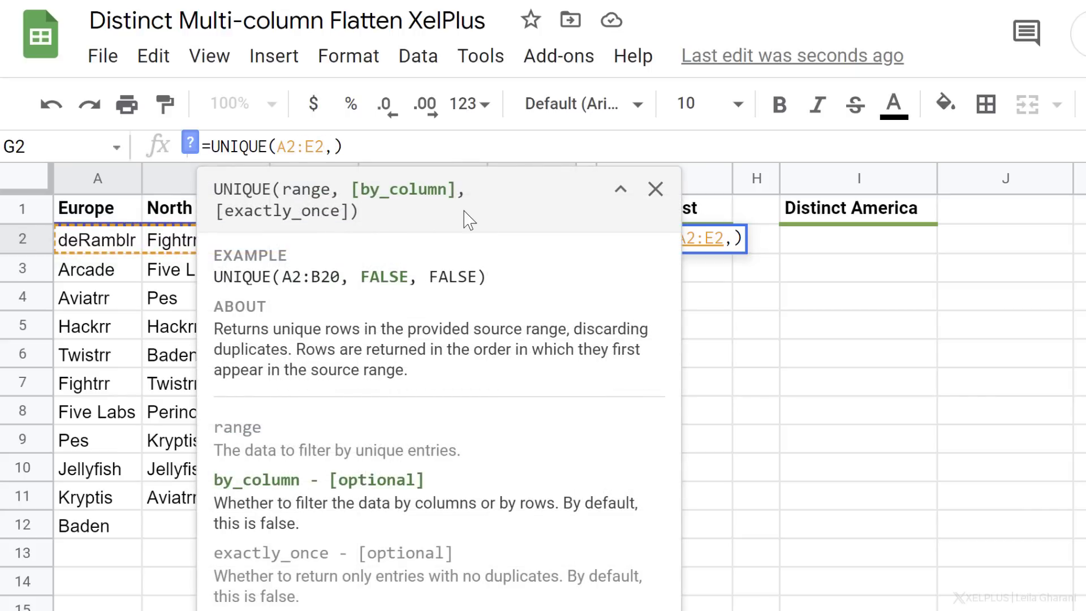
text(true)
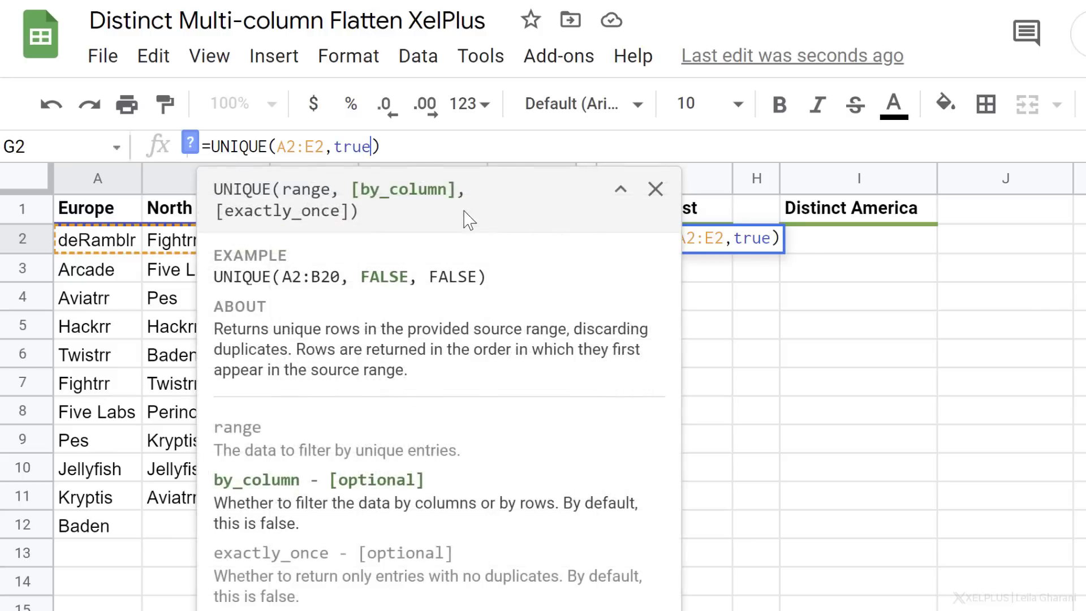
key(Return)
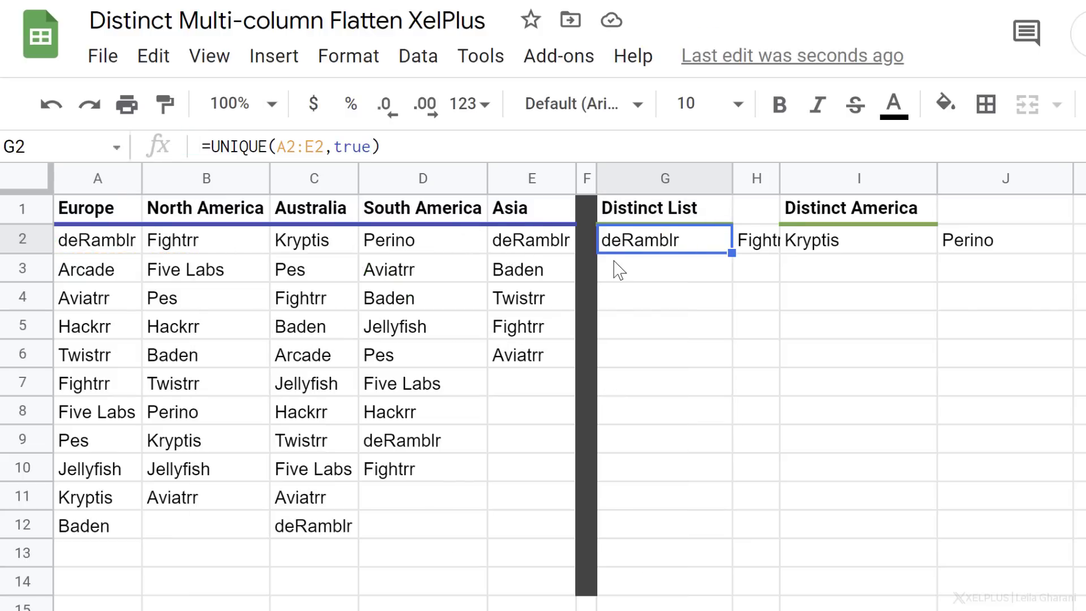
key(Delete)
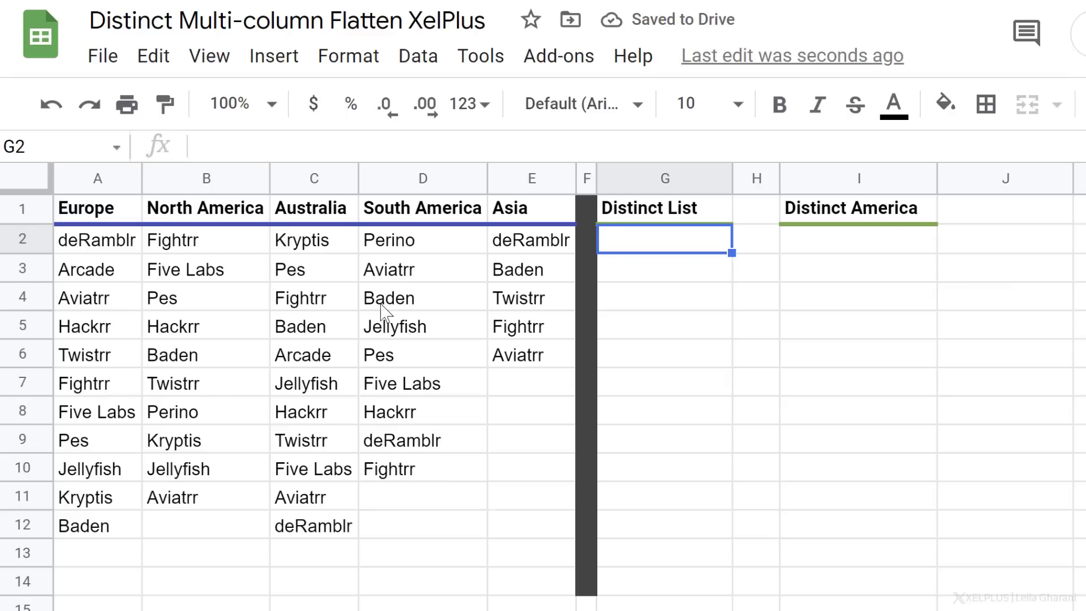
Enter =unique(A2:E12) in G2 to return the table's unique rows across columns G onward.
text(=unique()
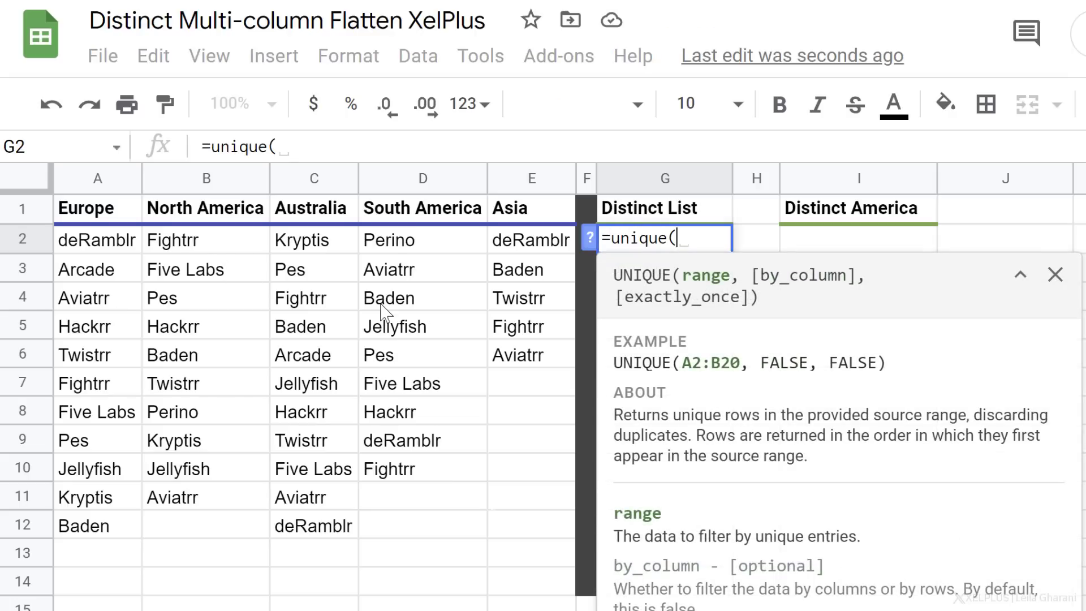
drag(122, 247, 540, 534)
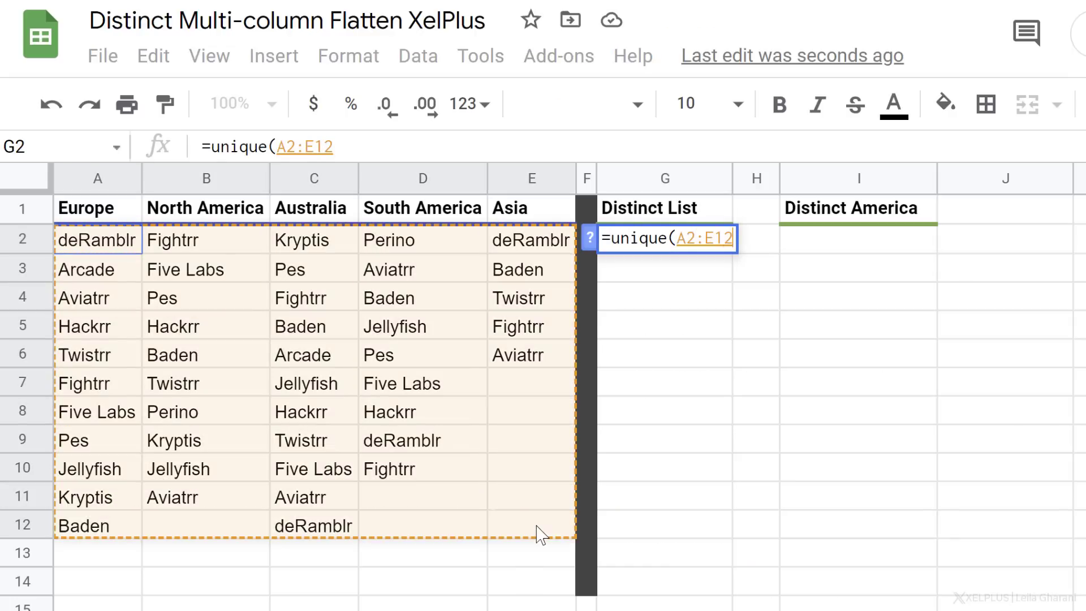
key(Return)
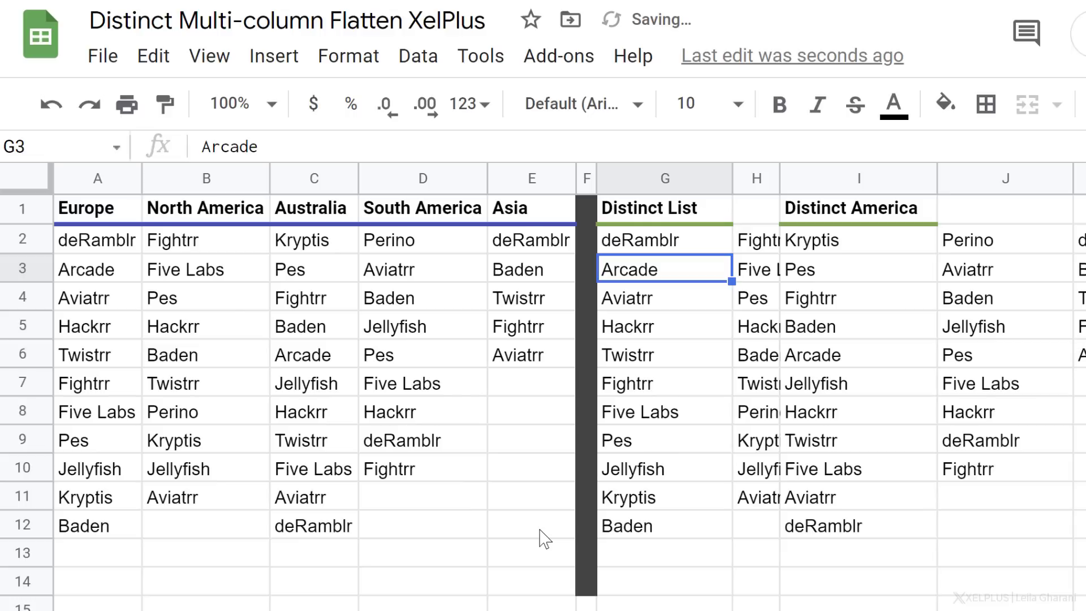
key(Up)
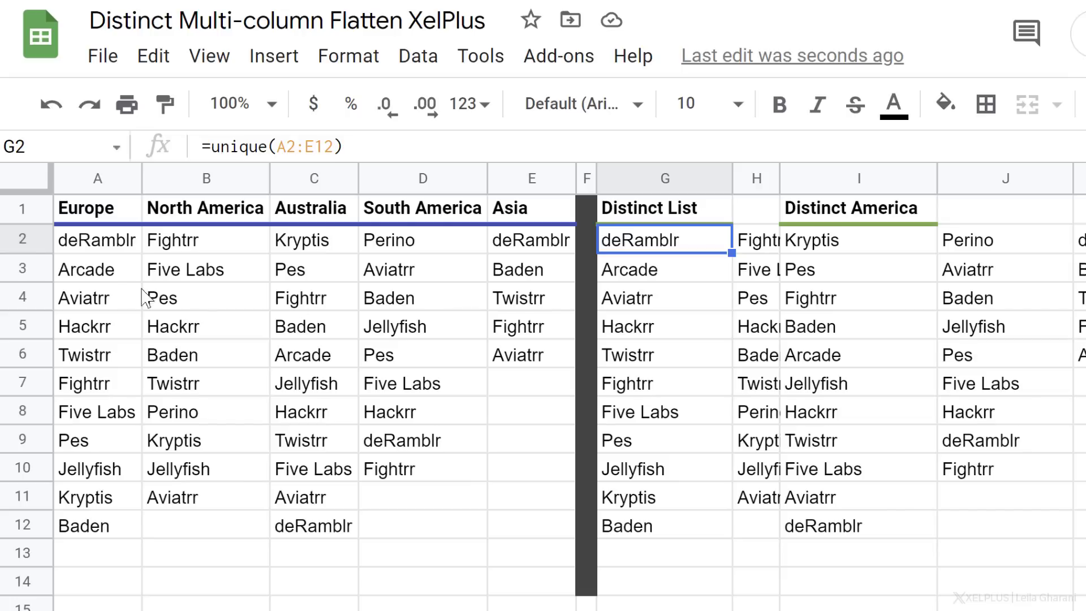
Paste row 4's values over row 5 to test duplicate rows, then undo the paste.
drag(109, 299, 520, 299)
key(ctrl+c)
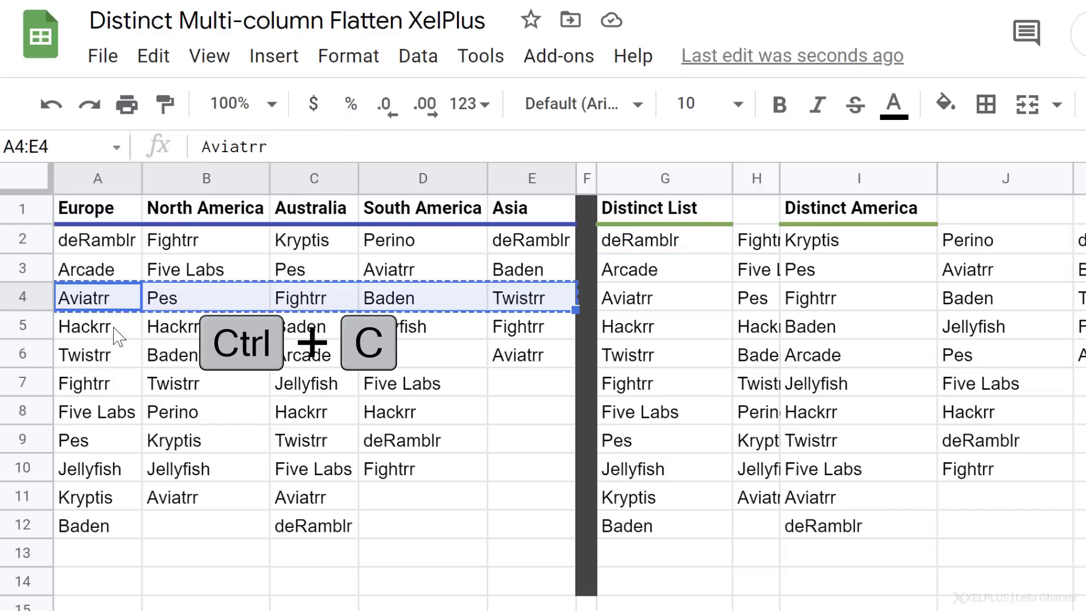
click(116, 335)
key(ctrl+v)
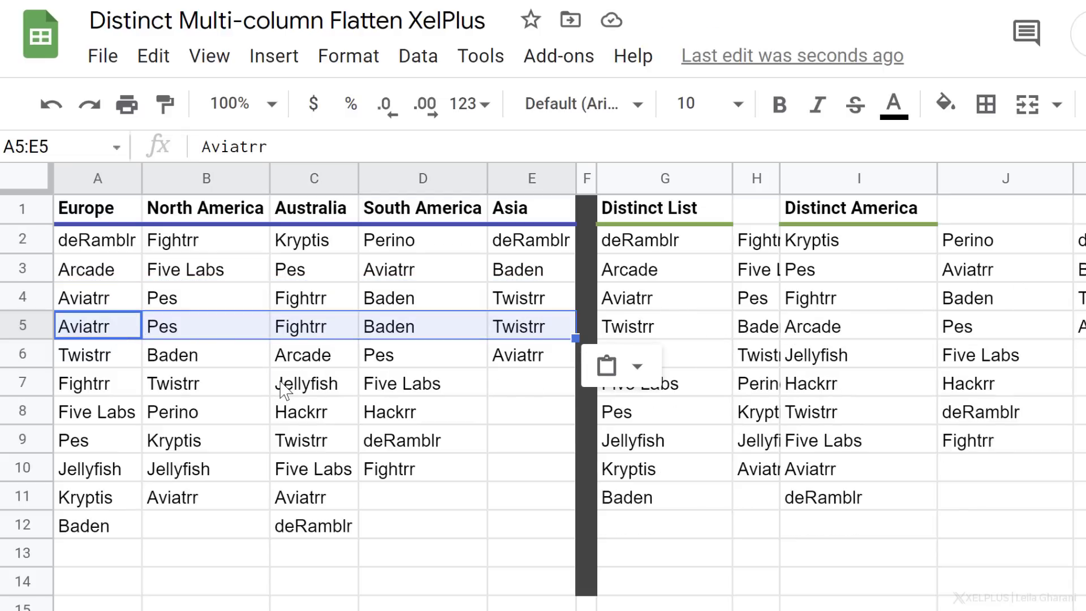
key(ctrl+z)
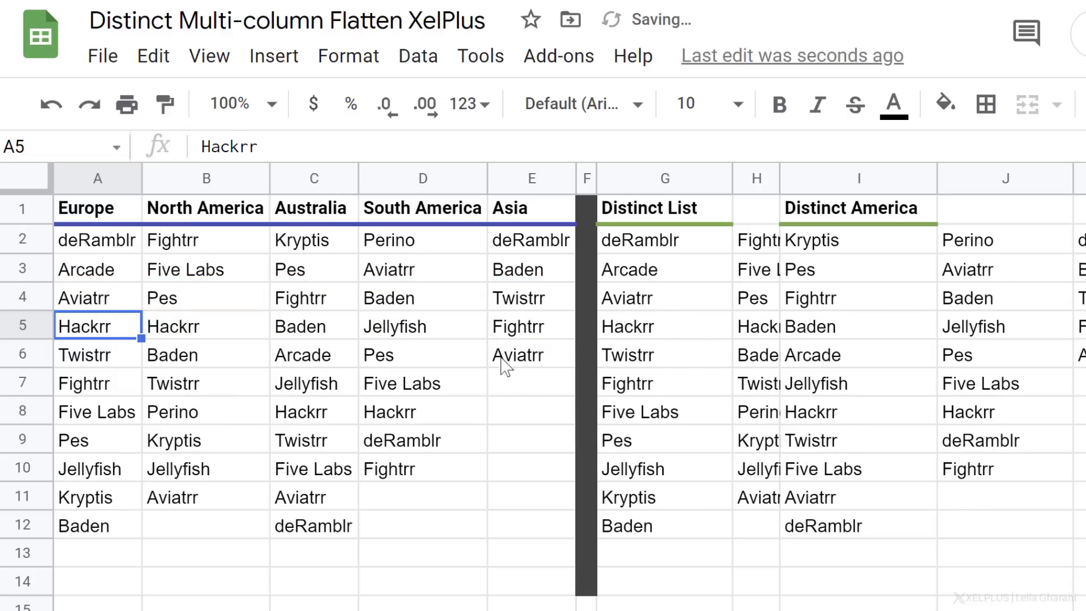
click(680, 302)
click(670, 243)
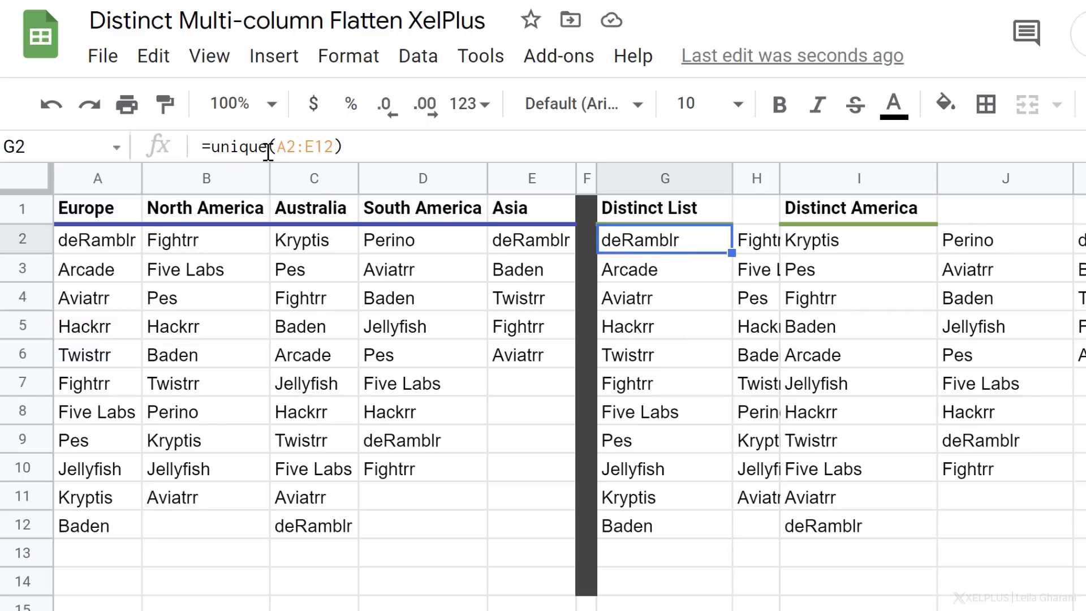
Replace unique with FLATTEN so G2 holds =FLATTEN(A2:E12), and review the stacked values.
drag(268, 152, 211, 148)
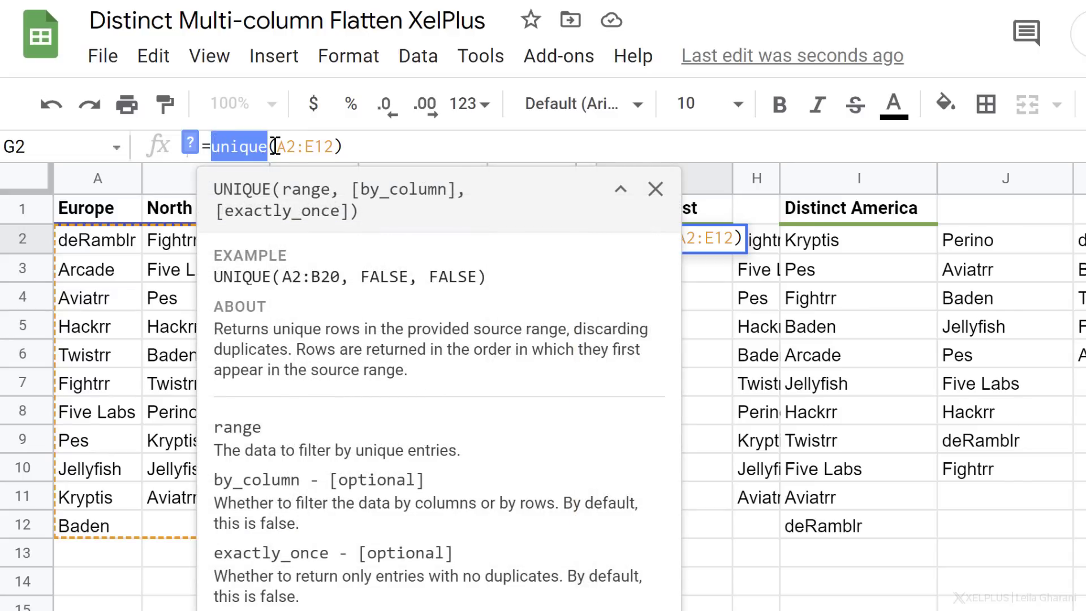
key(BackSpace)
text(fla)
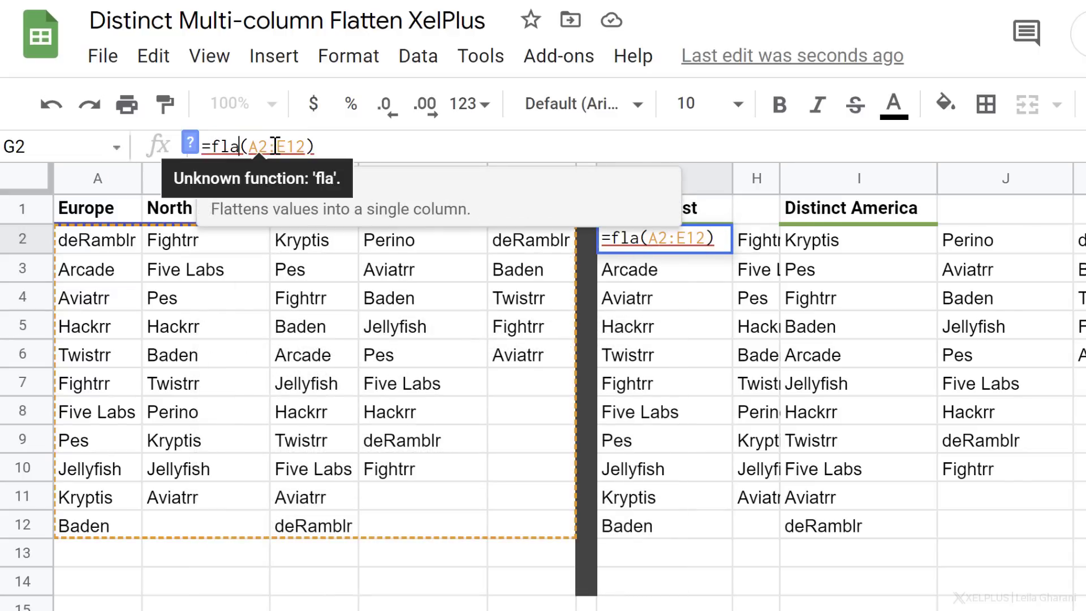
key(Tab)
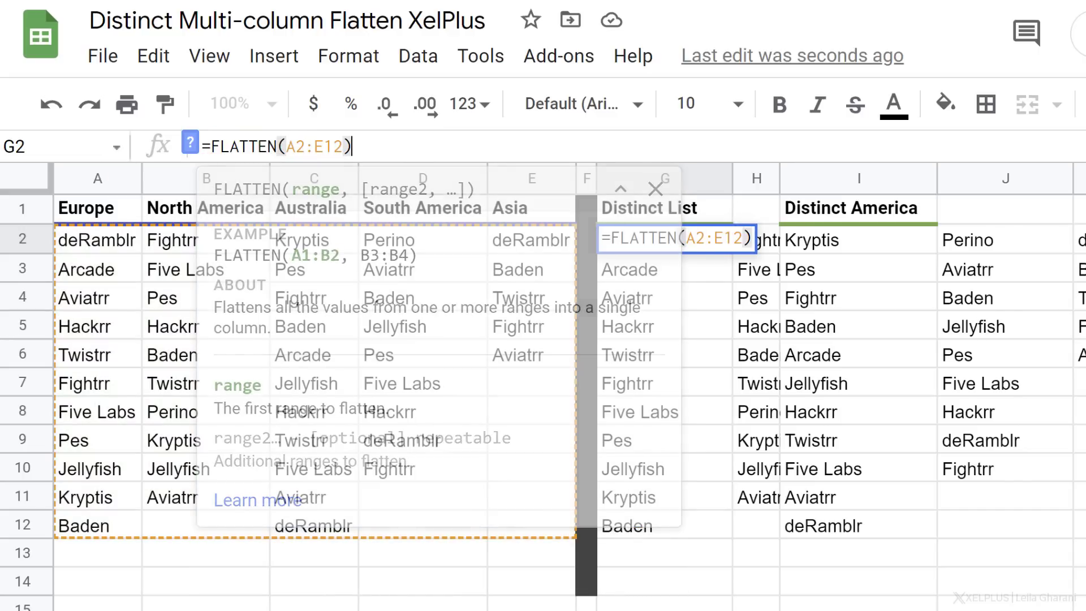
key(Return)
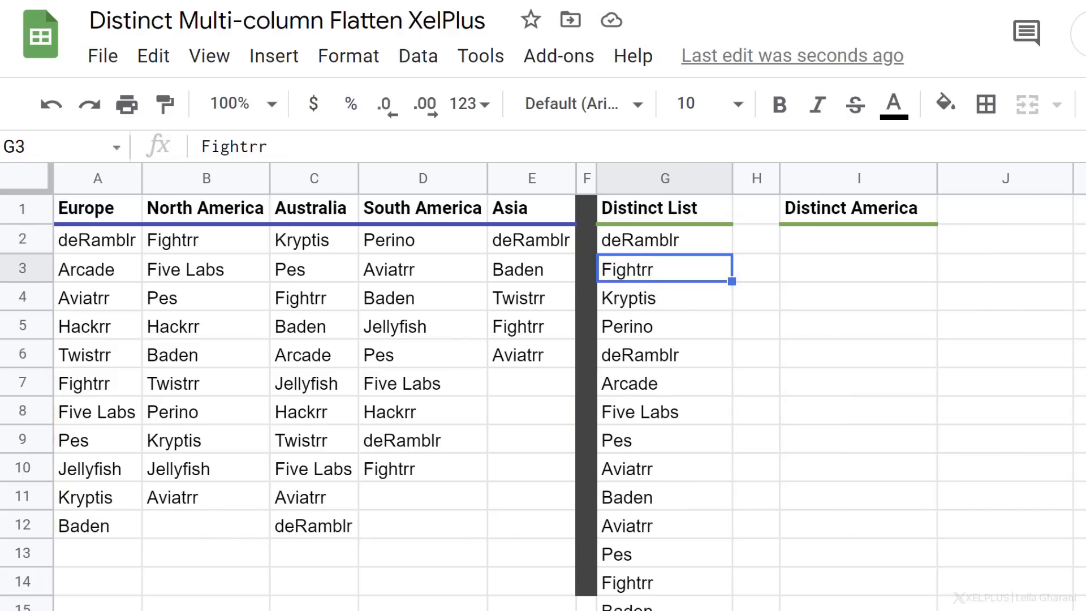
scroll(596, 283, down, 15)
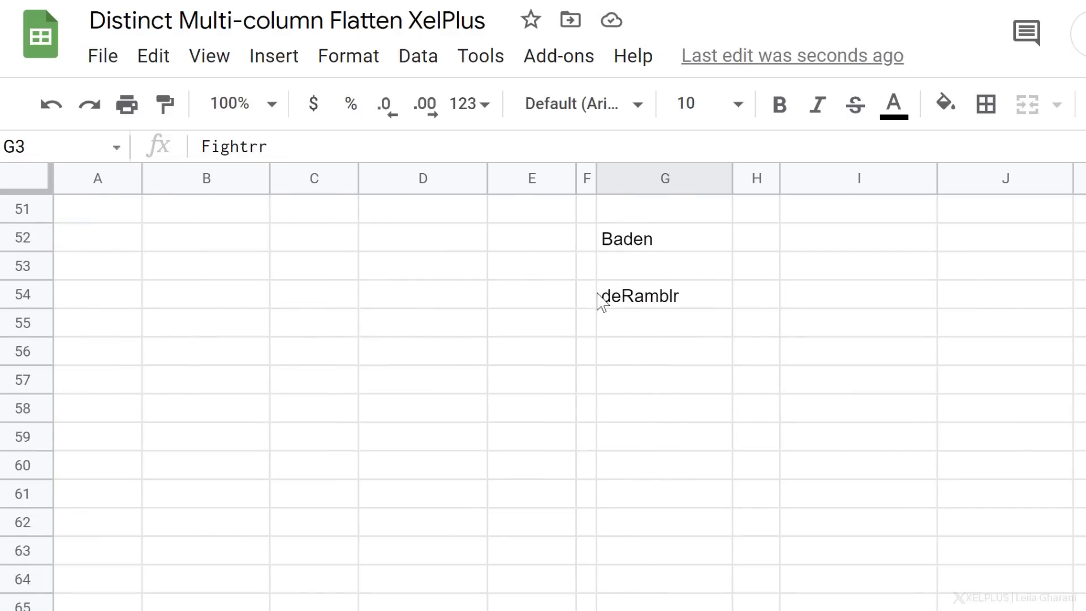
scroll(649, 282, up, 15)
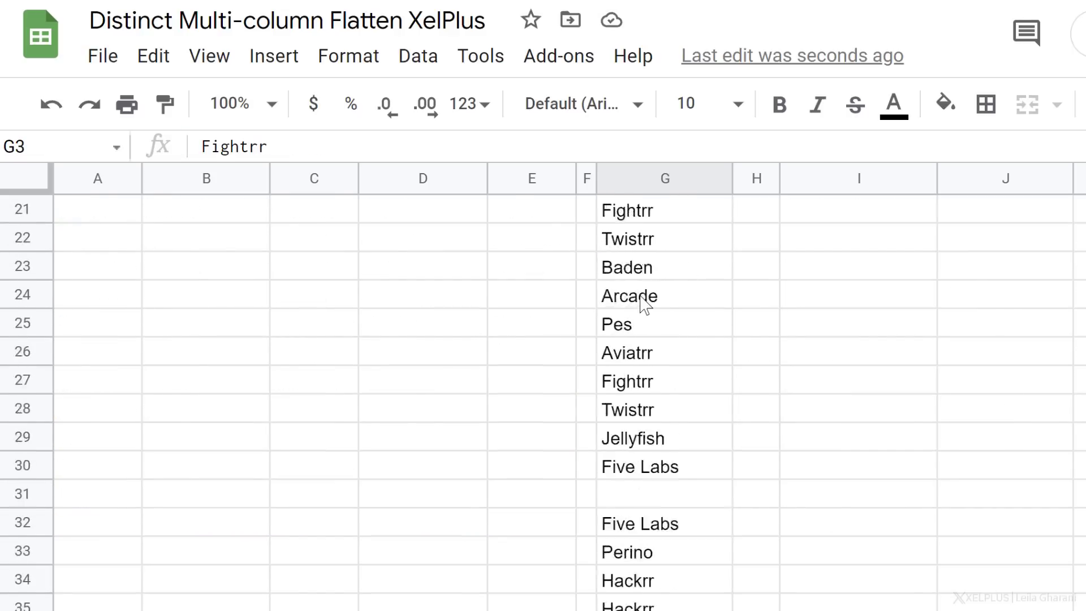
click(651, 240)
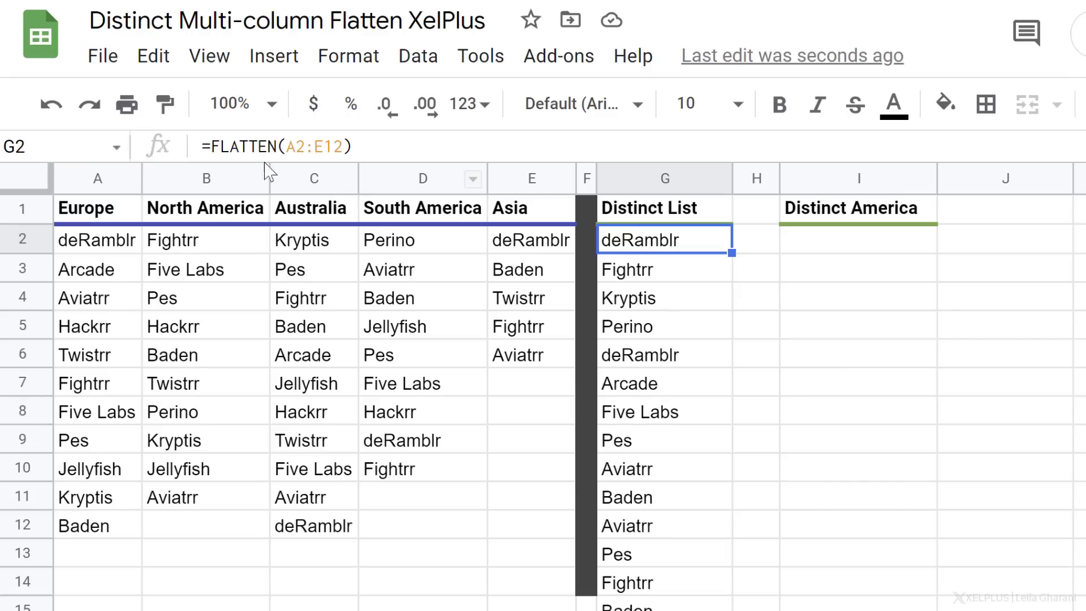
Change G2 to =unique(FLATTEN(A2:E12)) for twelve distinct names, deRamblr to Jellyfish.
click(209, 143)
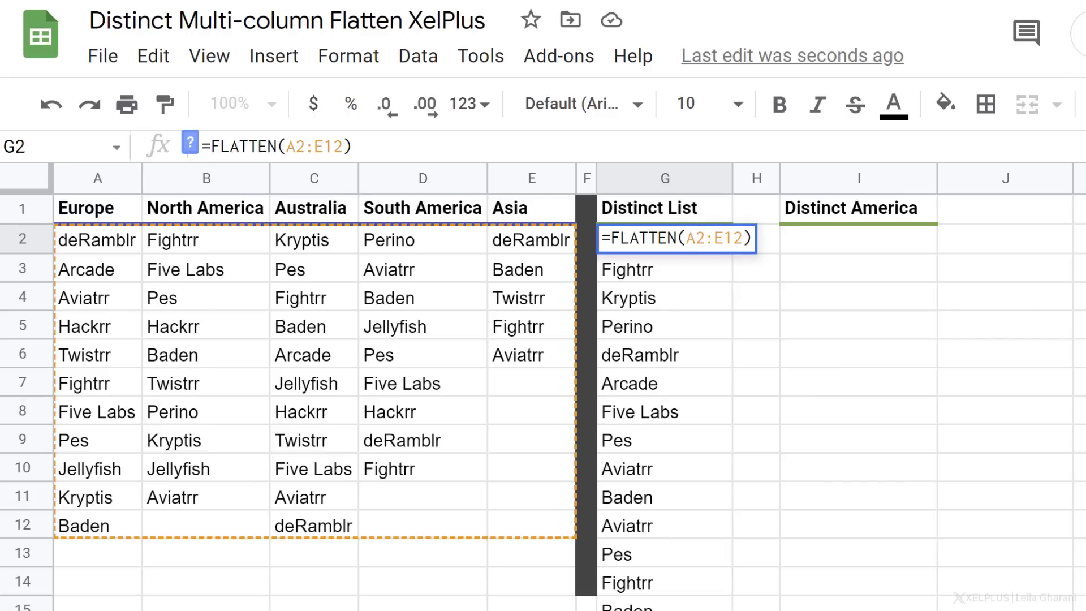
text(unique()
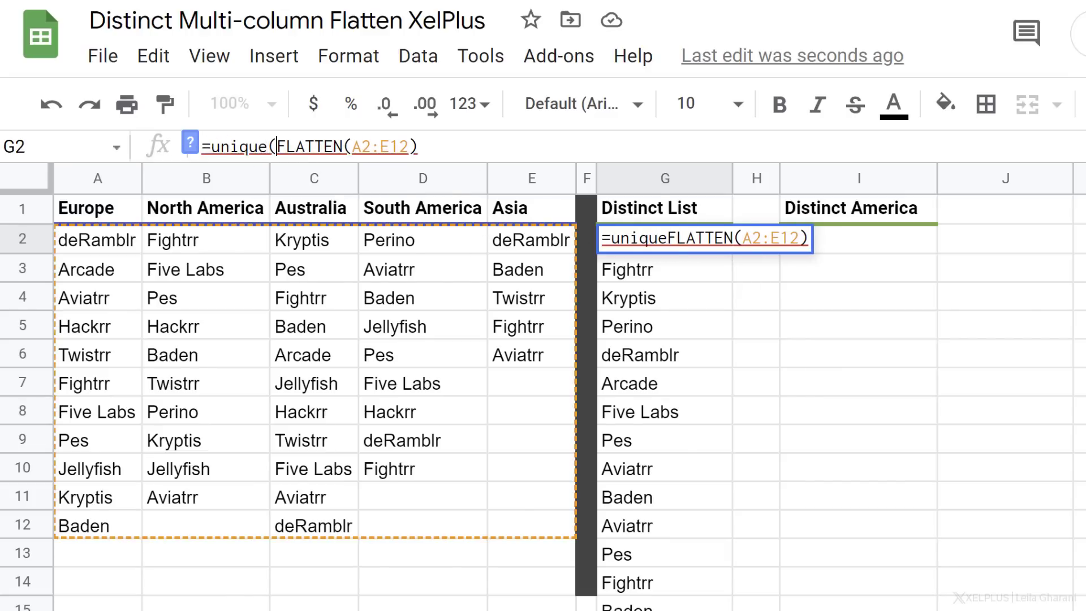
click(433, 143)
text())
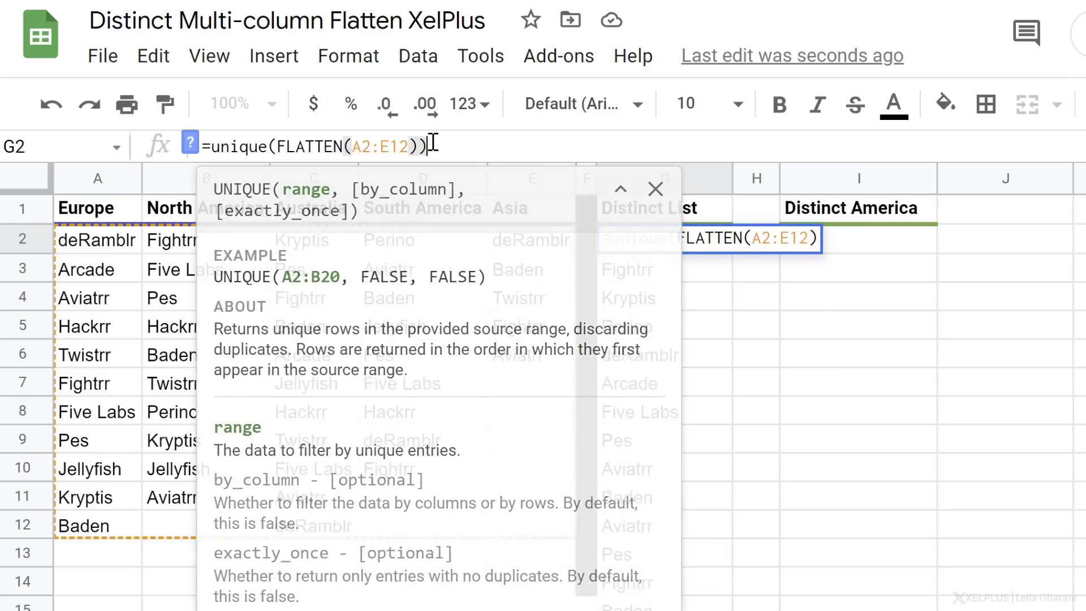
key(Return)
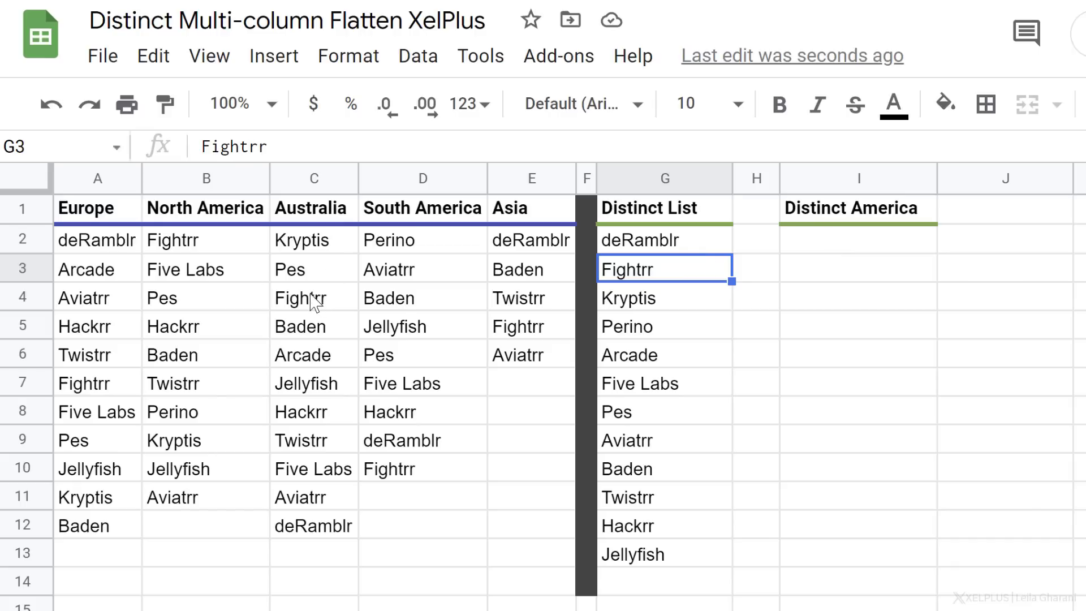
Enter =FLATTEN(B2:B12,D2:D12) in I2 to stack the North and South America names.
click(851, 247)
text(=fla)
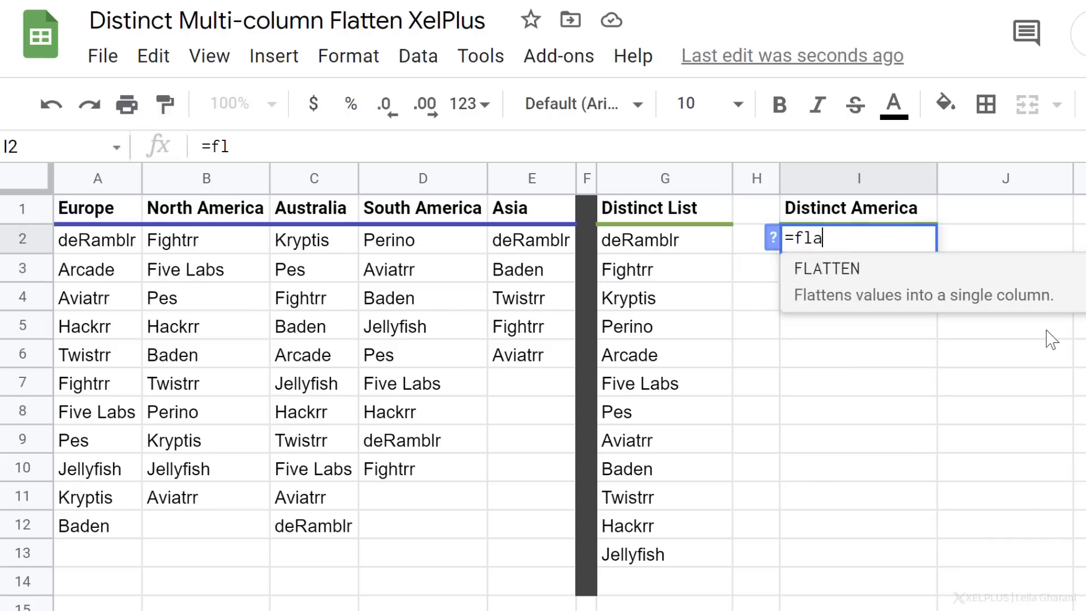
key(Tab)
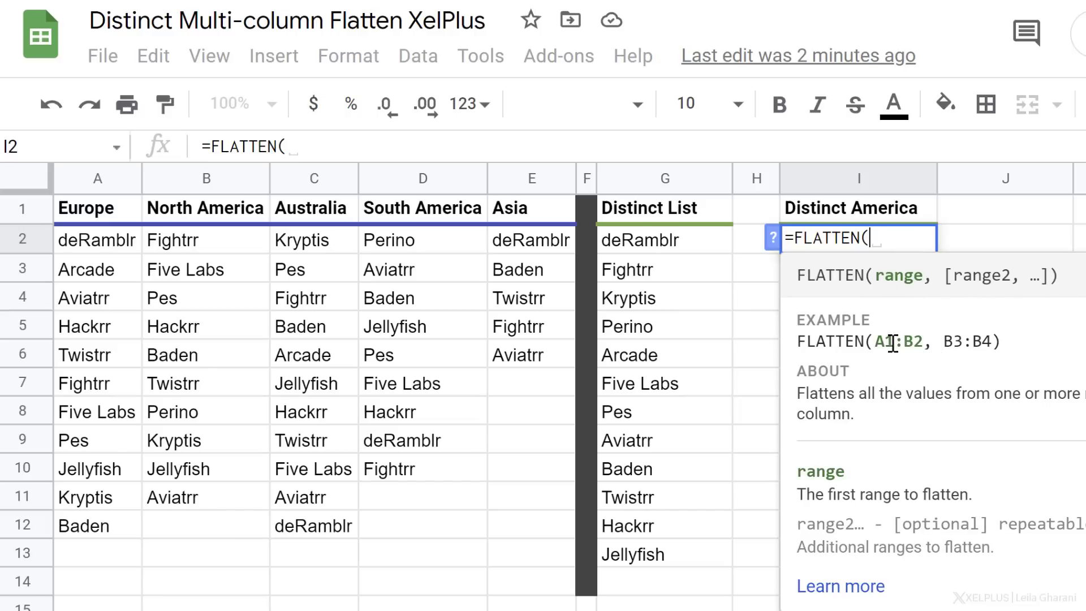
drag(228, 238, 237, 532)
text(,)
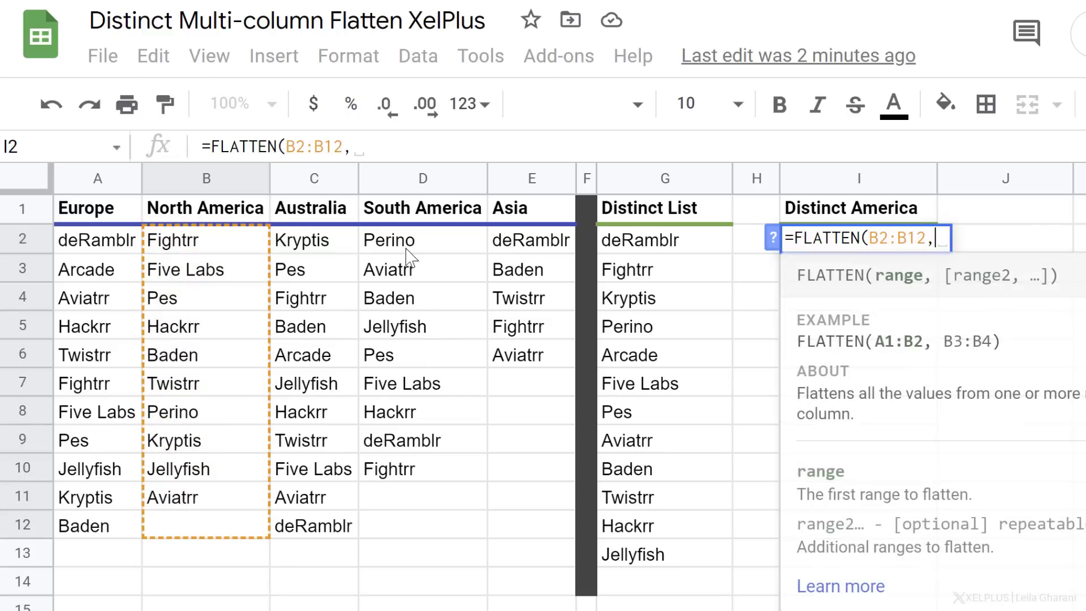
drag(412, 249, 411, 531)
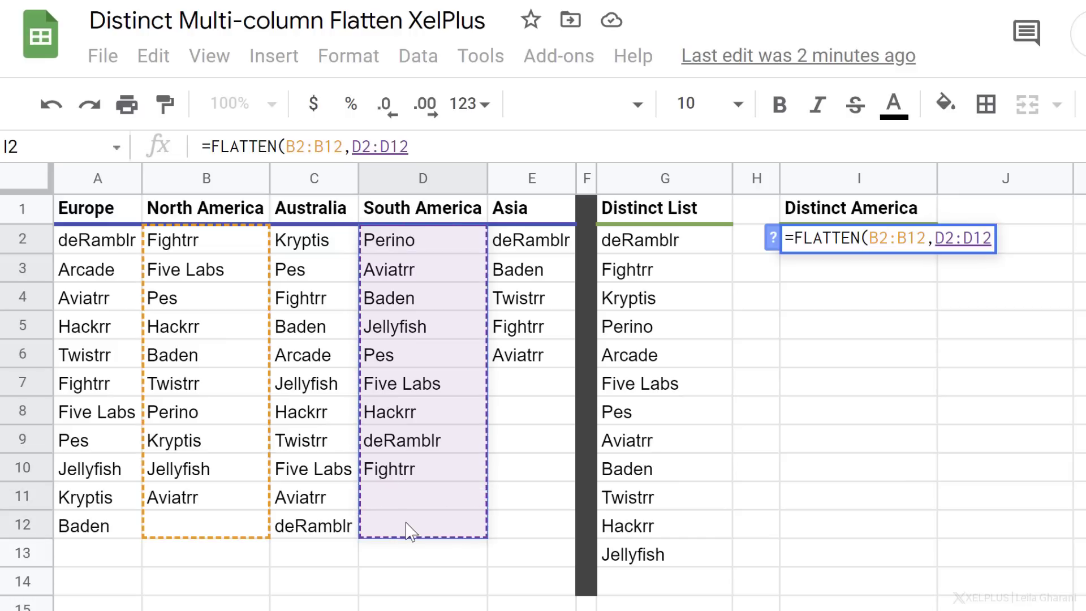
key(Return)
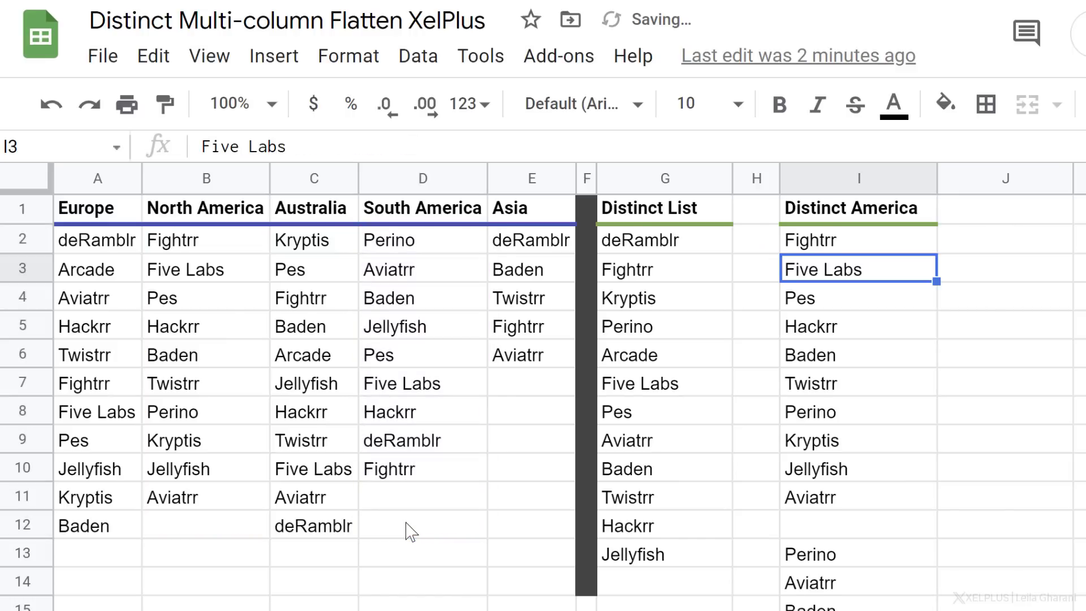
scroll(834, 492, down, 5)
scroll(836, 498, up, 5)
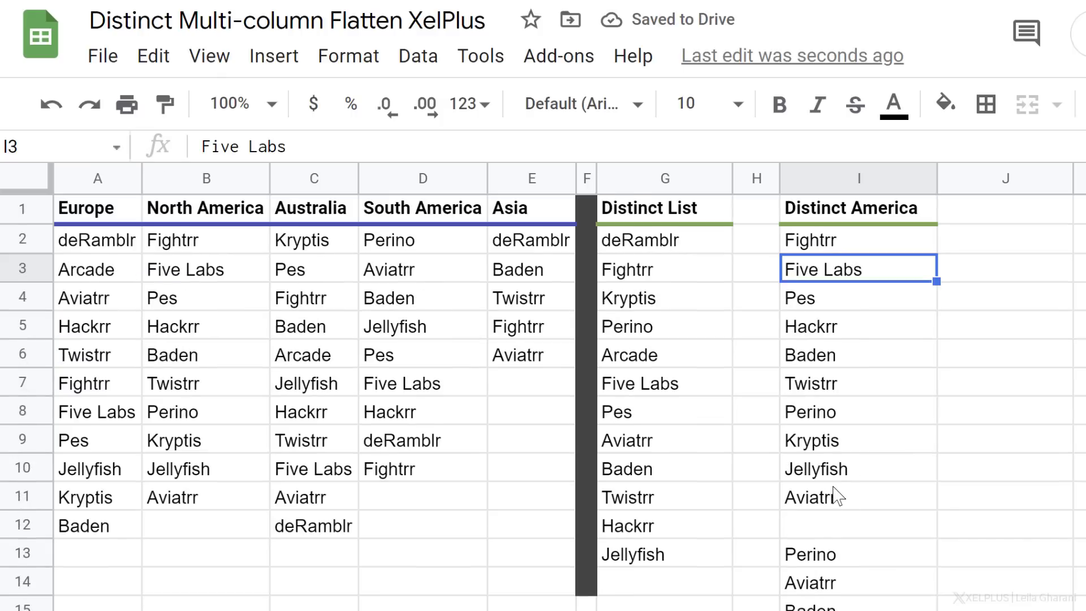
Change I2 to =unique(FLATTEN(B2:B12,D2:D12)), giving eleven distinct names plus a blank.
click(808, 252)
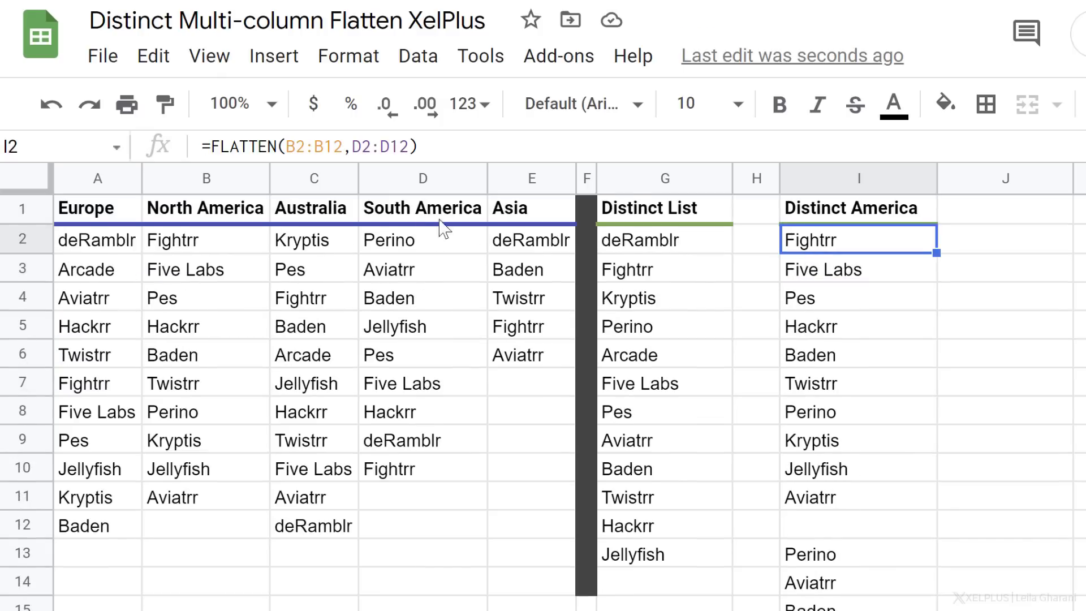
click(210, 148)
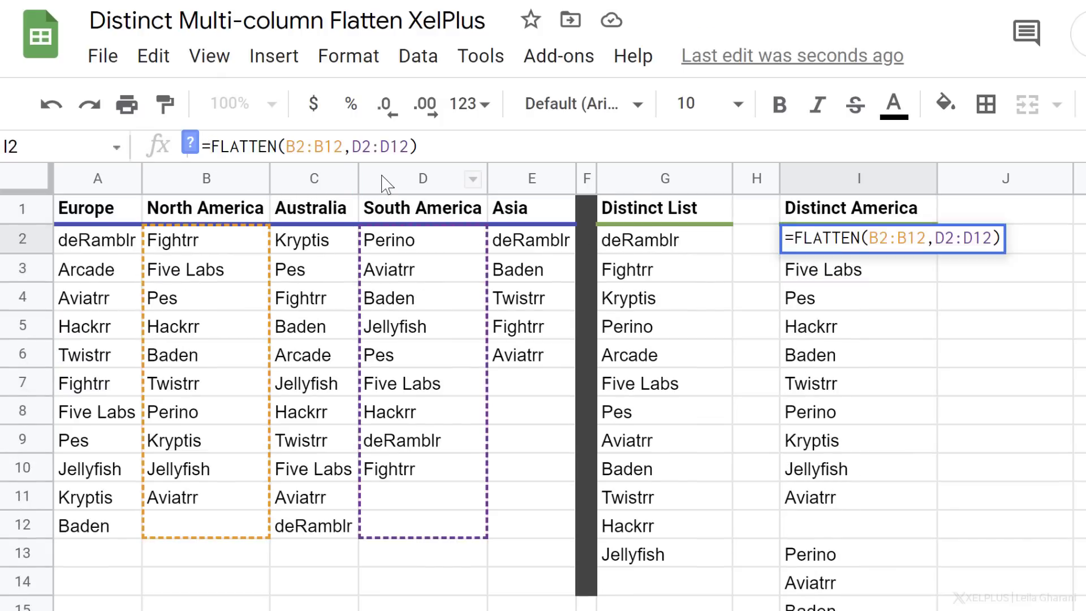
text(unique()
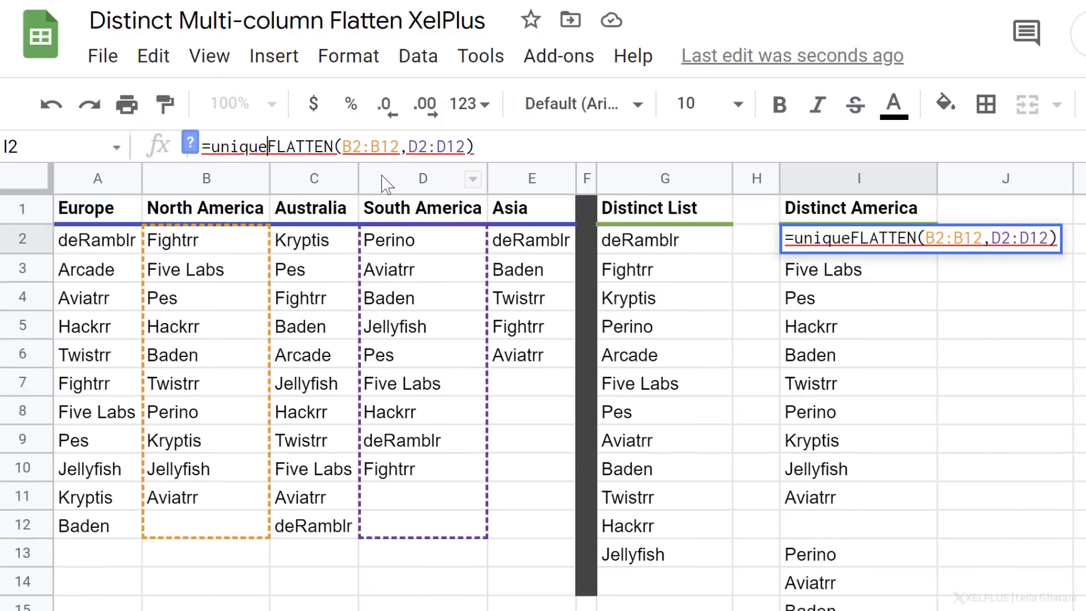
text())
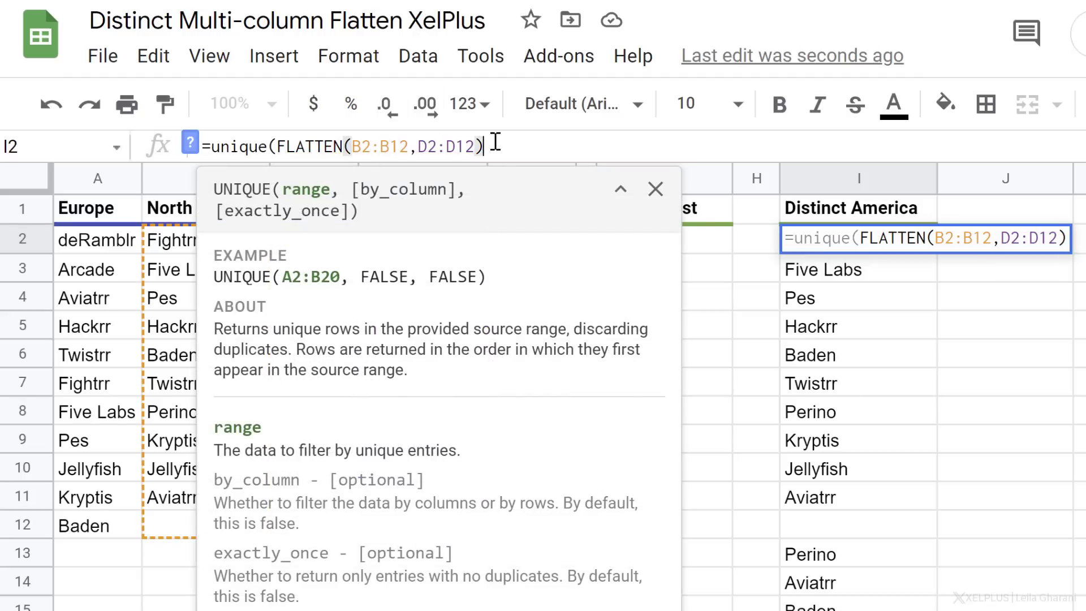
key(Return)
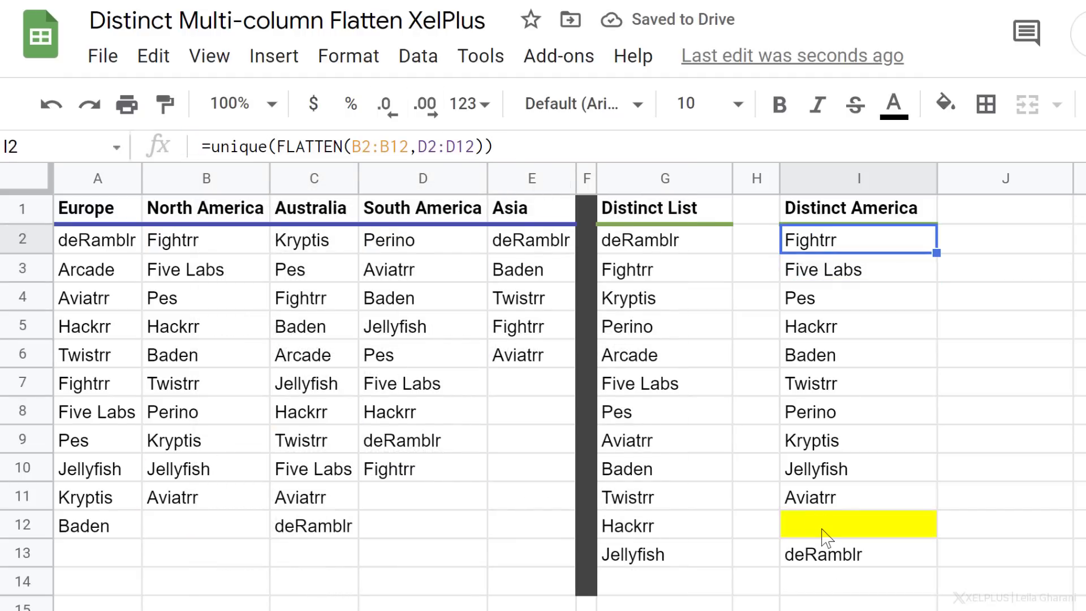
In I2, insert filter( before FLATTEN(B2:B12,D2:D12) and add a comma after it.
click(212, 148)
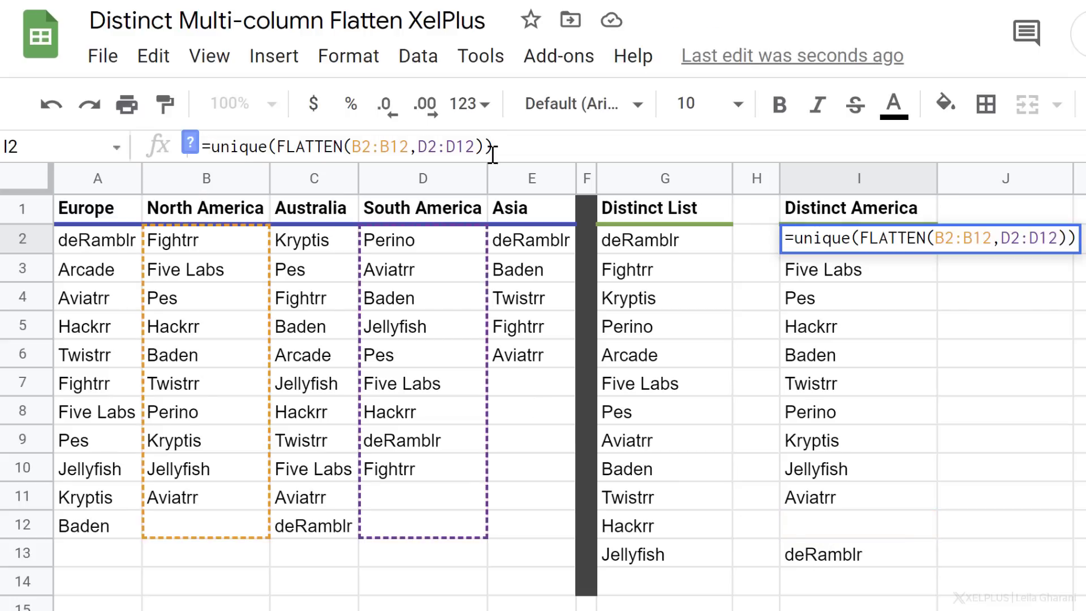
click(277, 148)
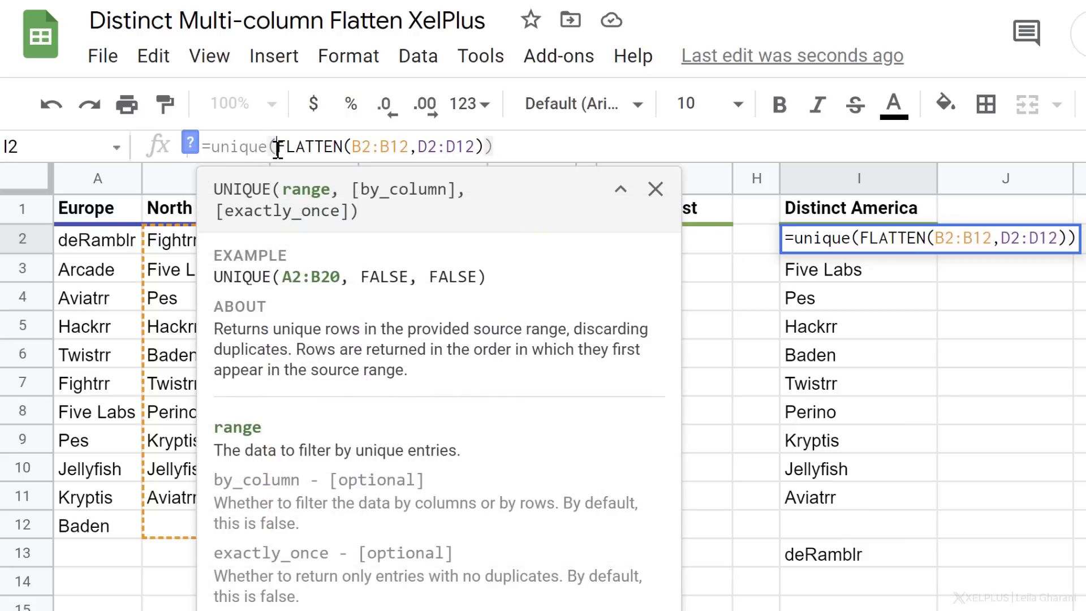
click(236, 148)
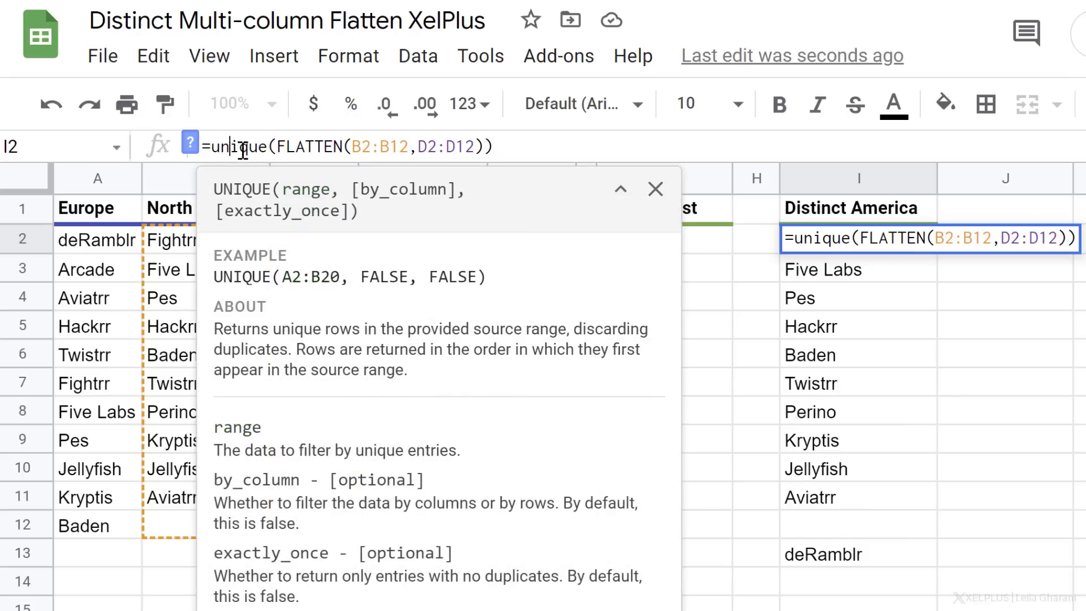
click(278, 148)
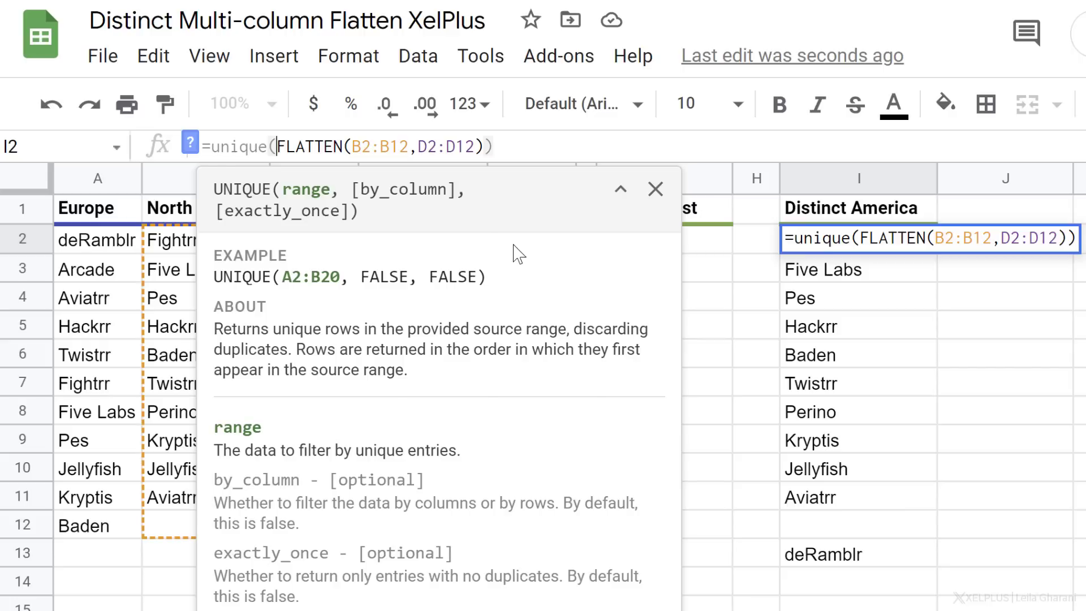
text(filter)
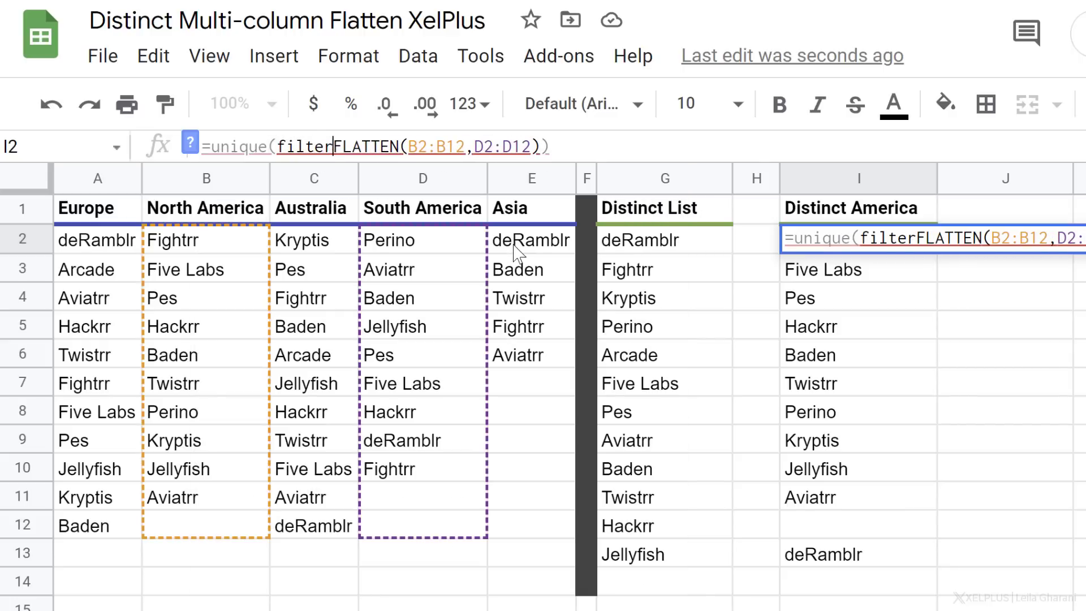
text(()
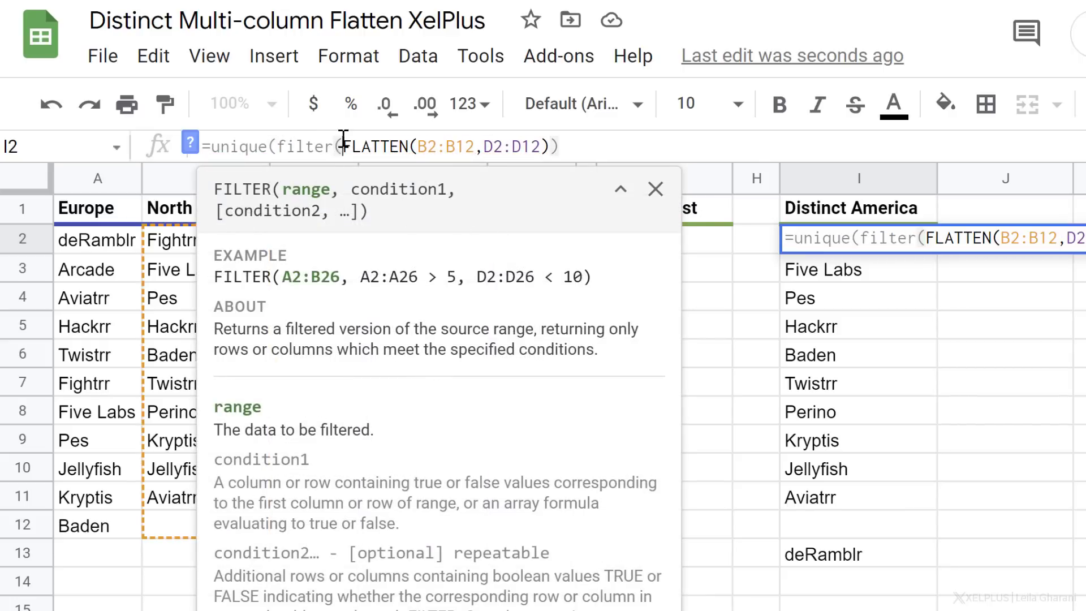
drag(344, 146, 558, 146)
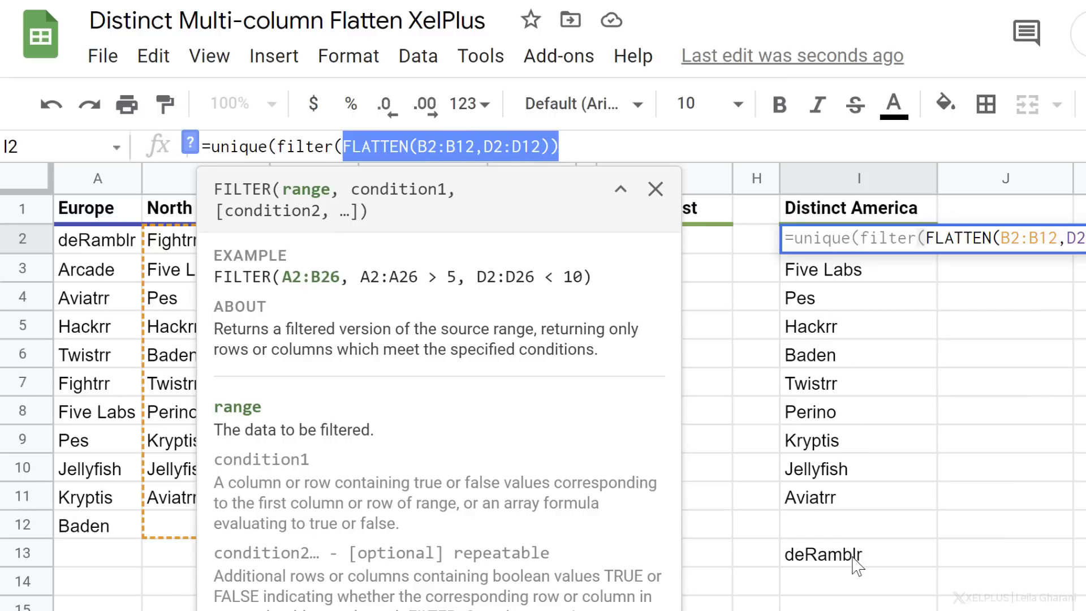
click(550, 146)
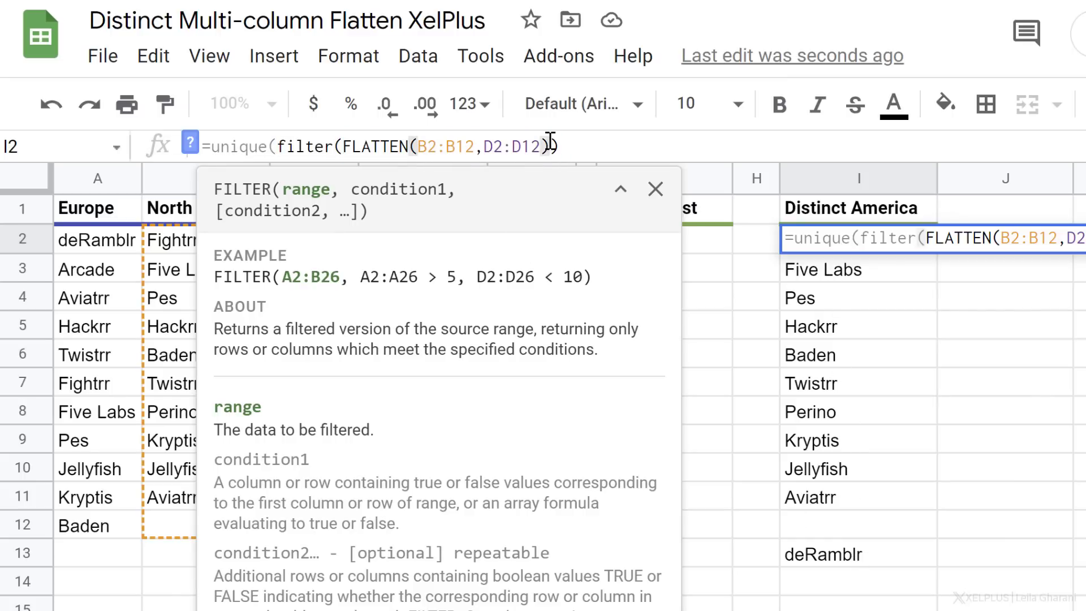
text(,)
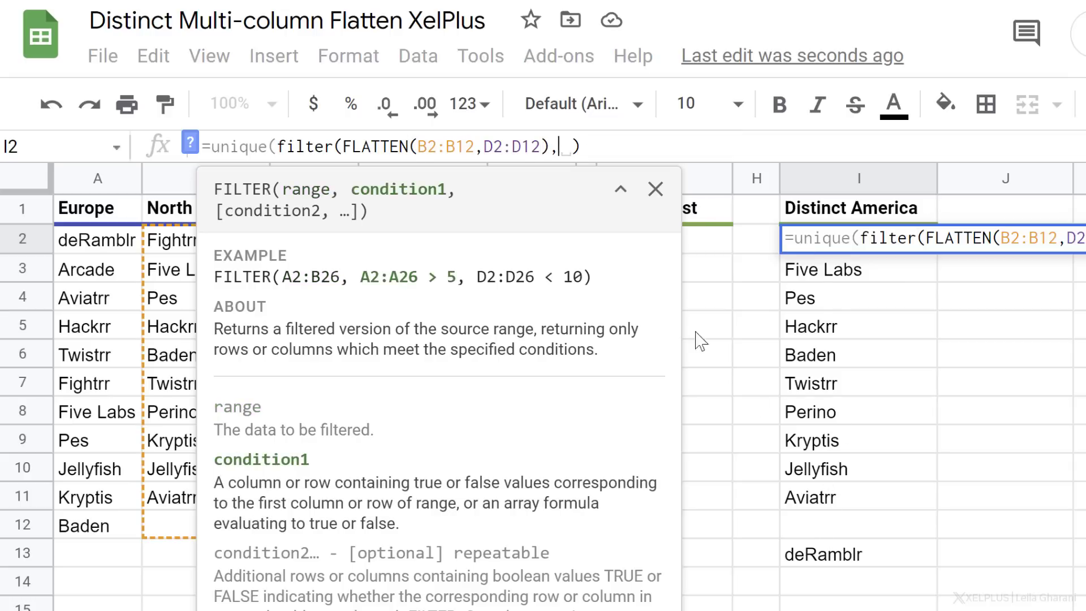
Add the condition FLATTEN(B2:B12,D2:D12)<>"" and close FILTER, leaving eleven names without the blank.
drag(550, 147, 346, 148)
key(ctrl+c)
click(561, 146)
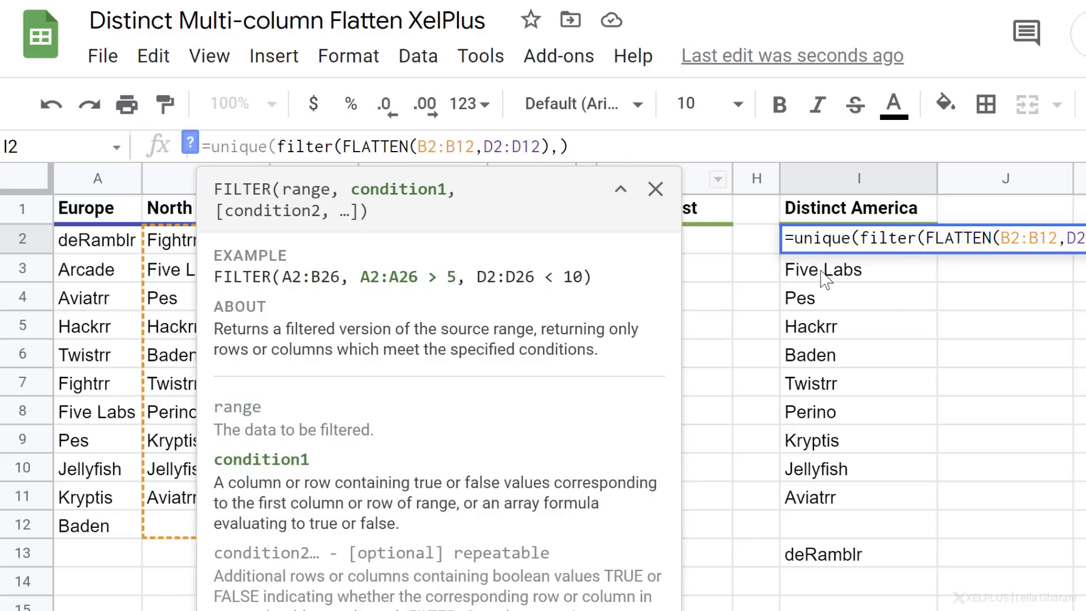
key(ctrl+v)
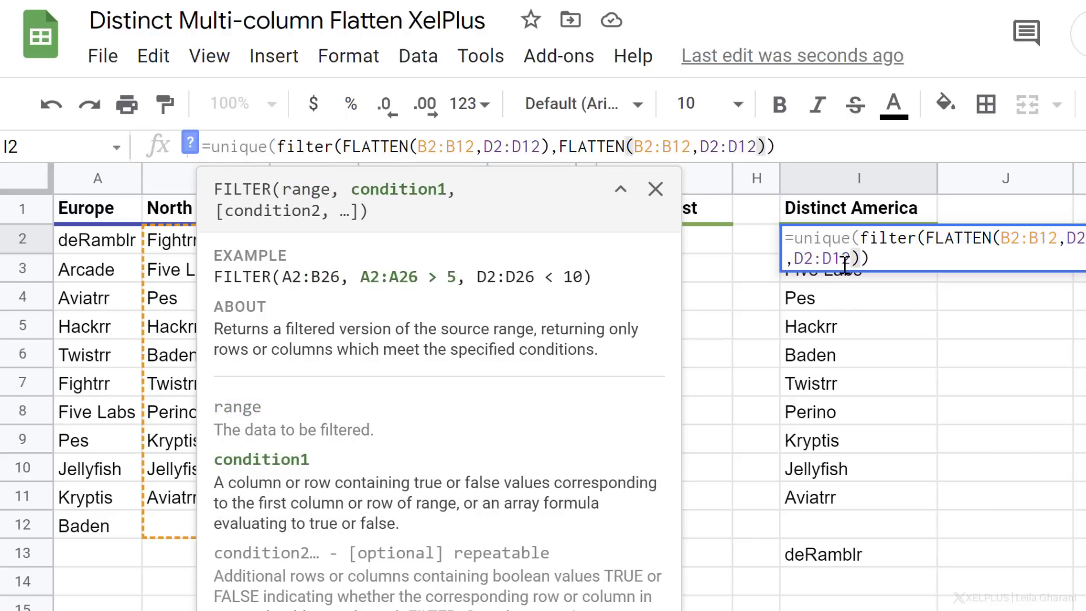
text(<> )
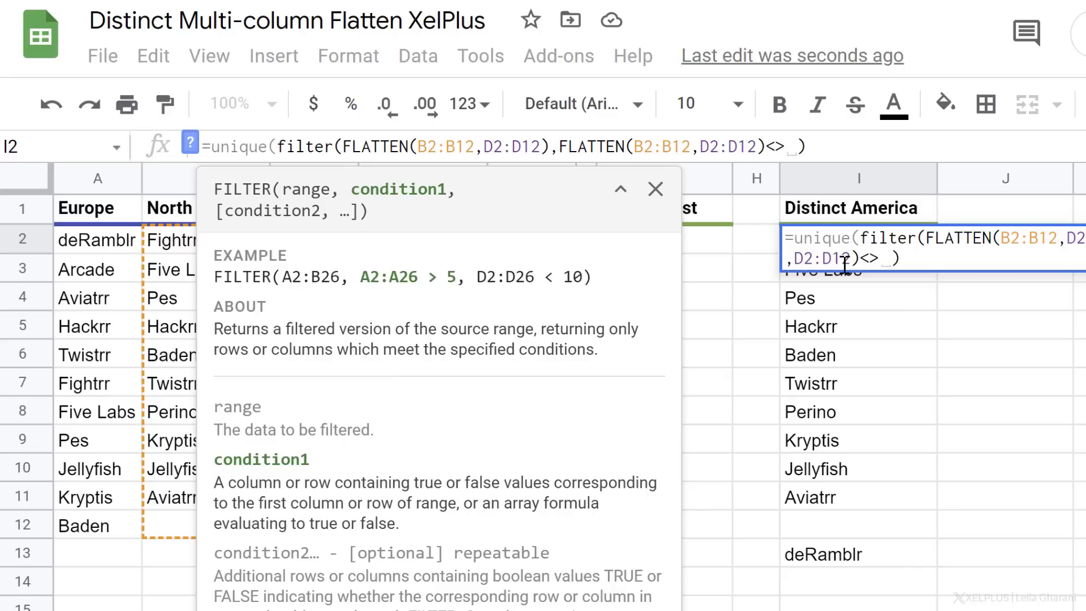
text("")
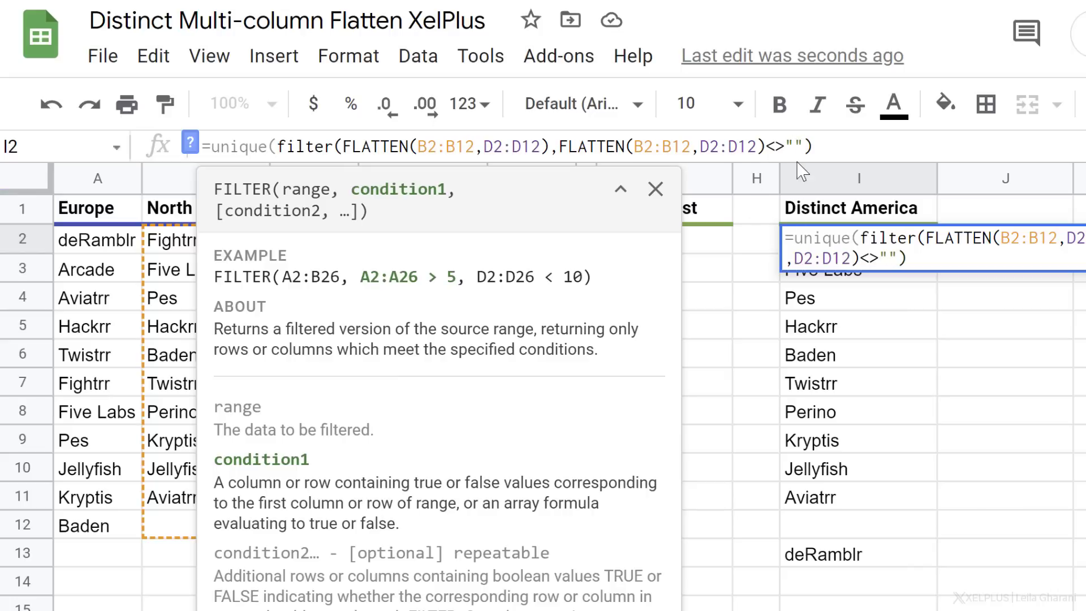
click(838, 146)
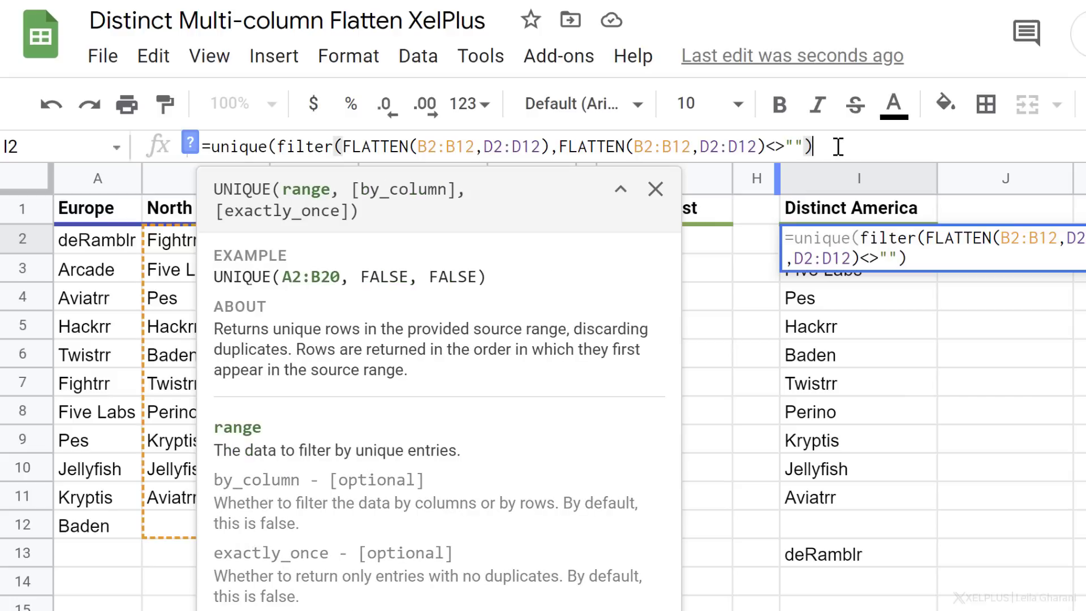
text())
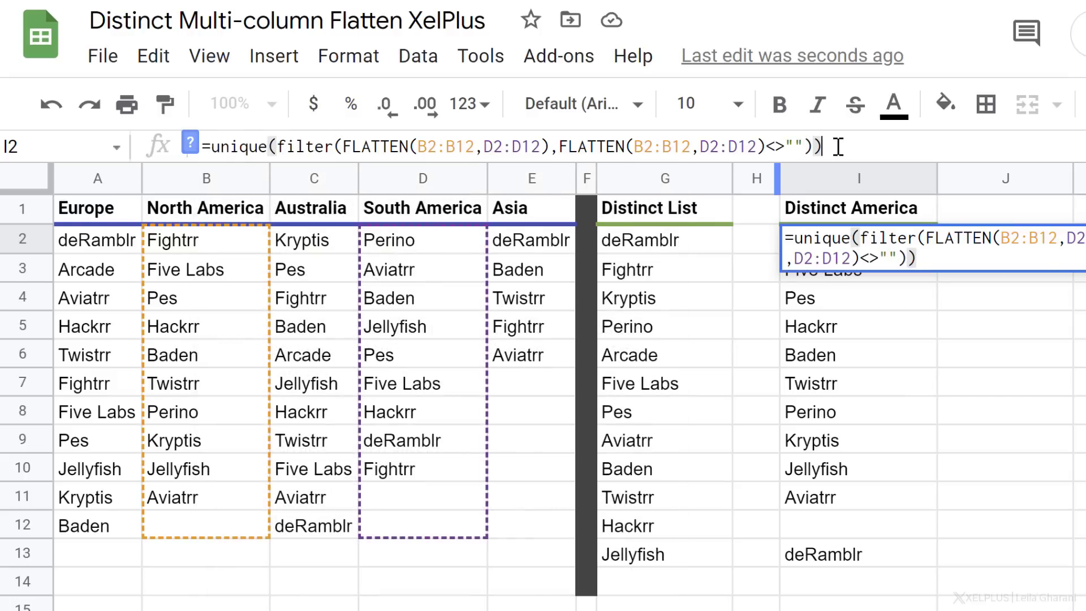
key(Return)
key(Up)
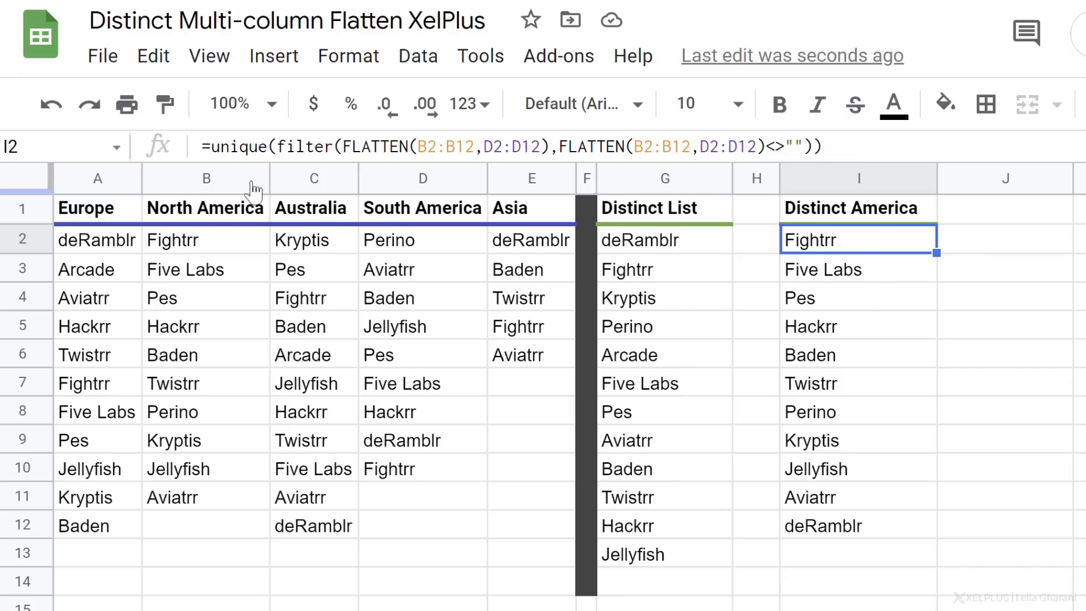
Wrap I2's unique-filter formula in SORT() to sort the Distinct America names.
click(213, 139)
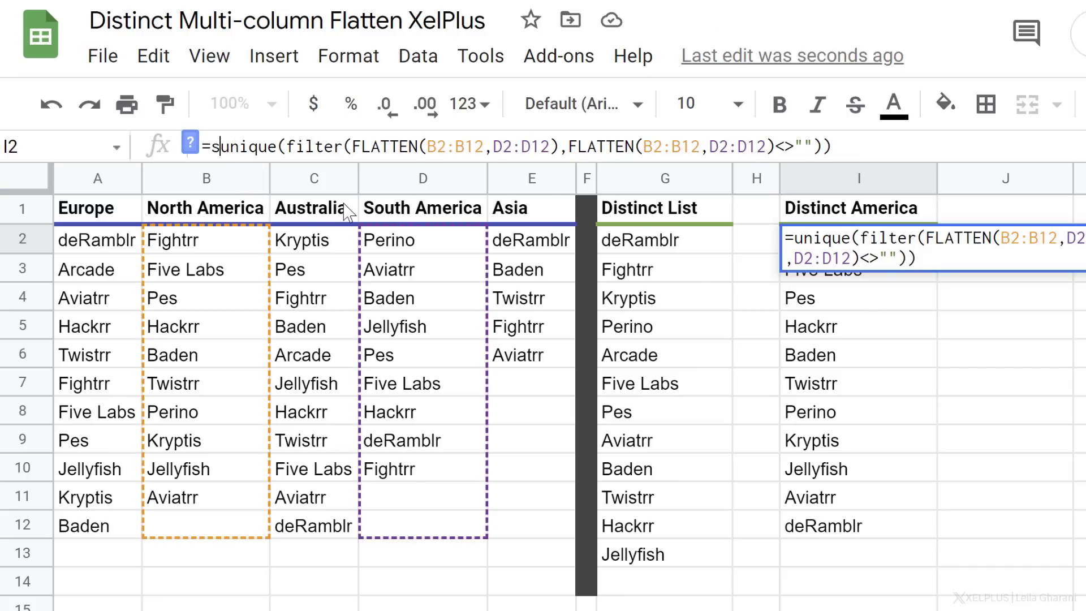
text(sort()
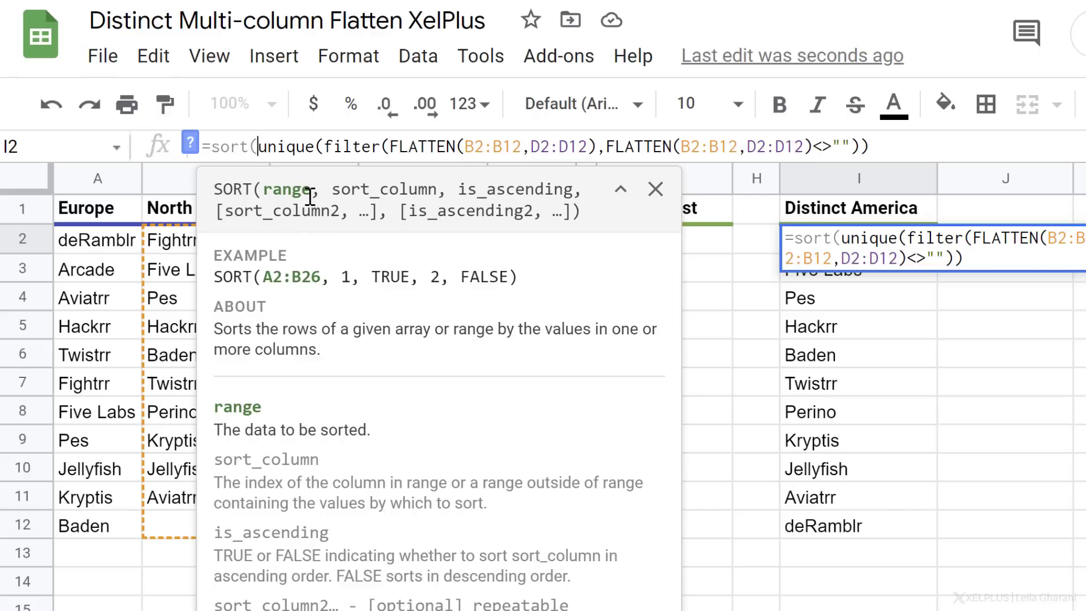
click(961, 146)
text())
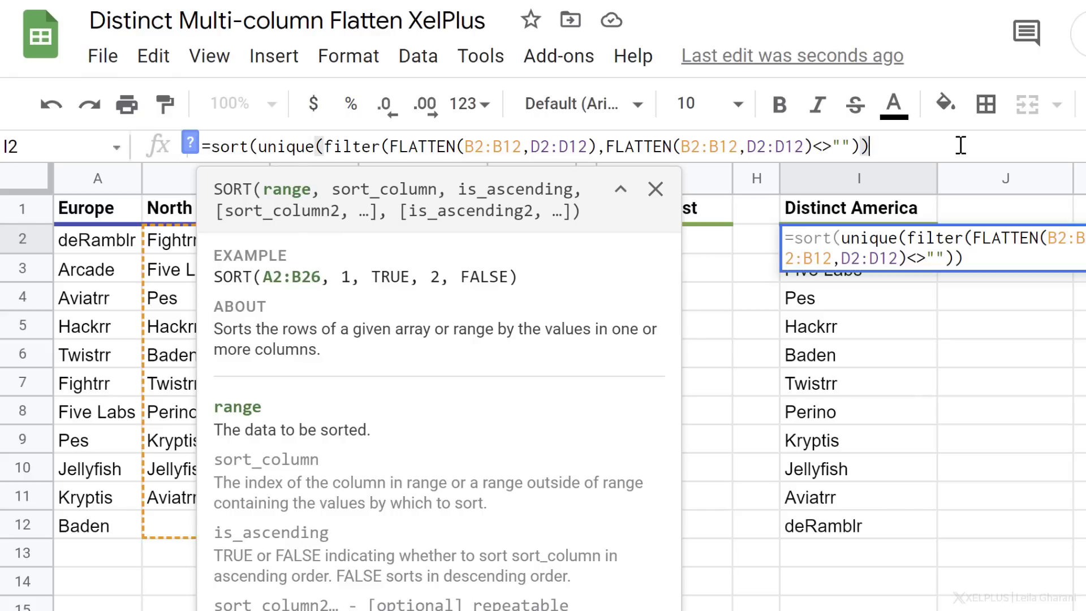
key(Return)
key(Up)
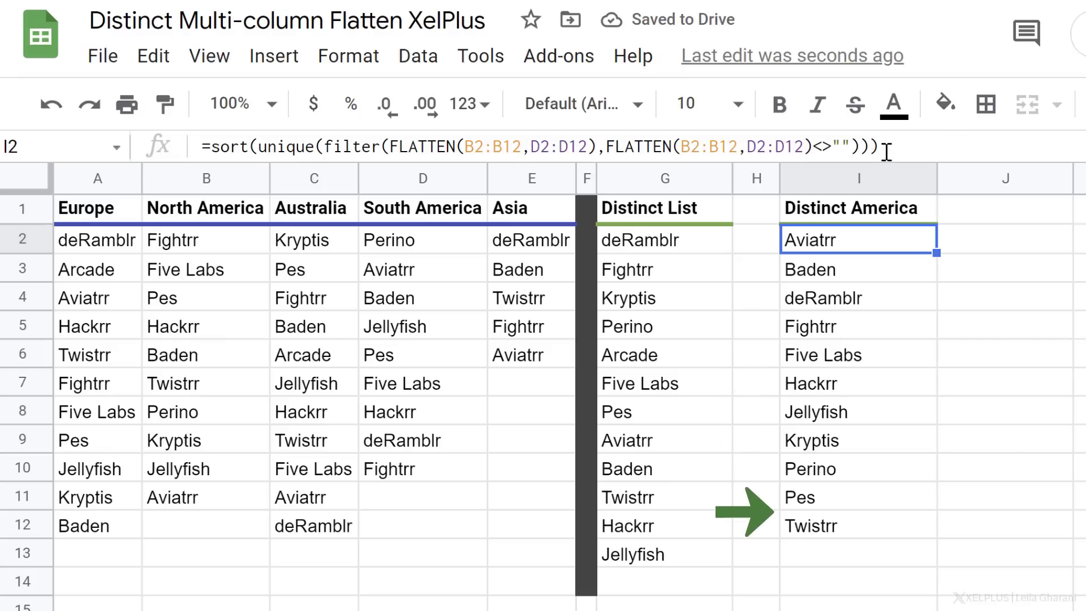
Add the arguments ,1,false so the list sorts descending, Twistrr to Aviatrr.
click(870, 146)
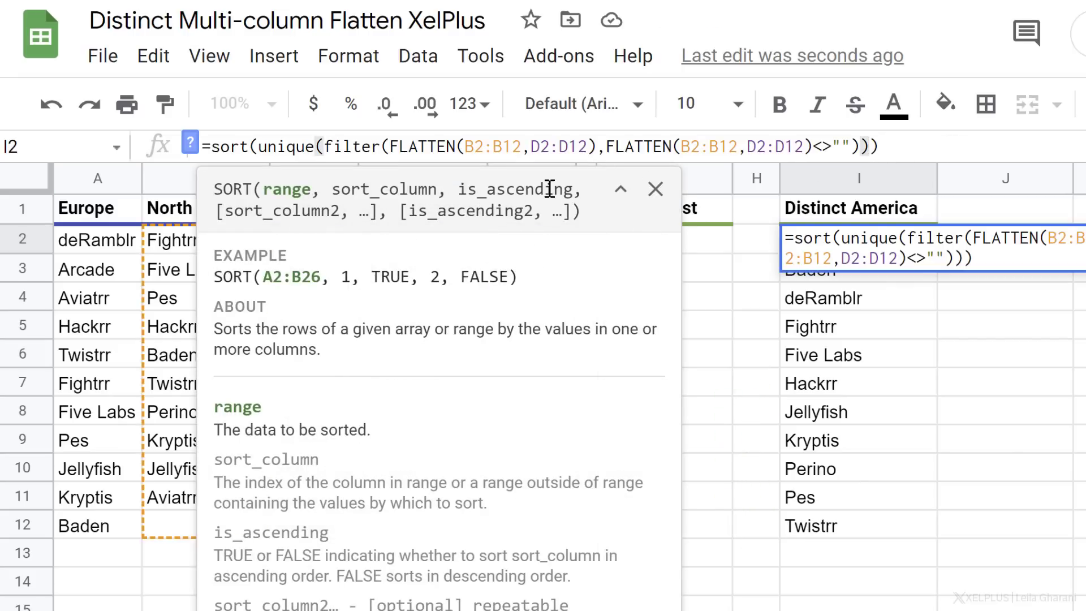
text(, )
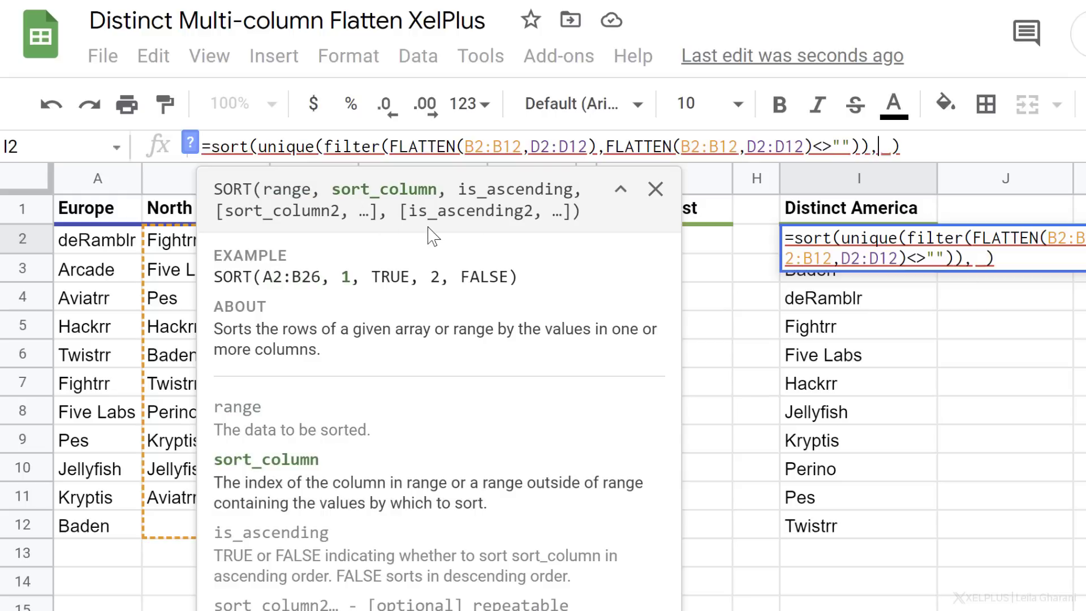
text(1,)
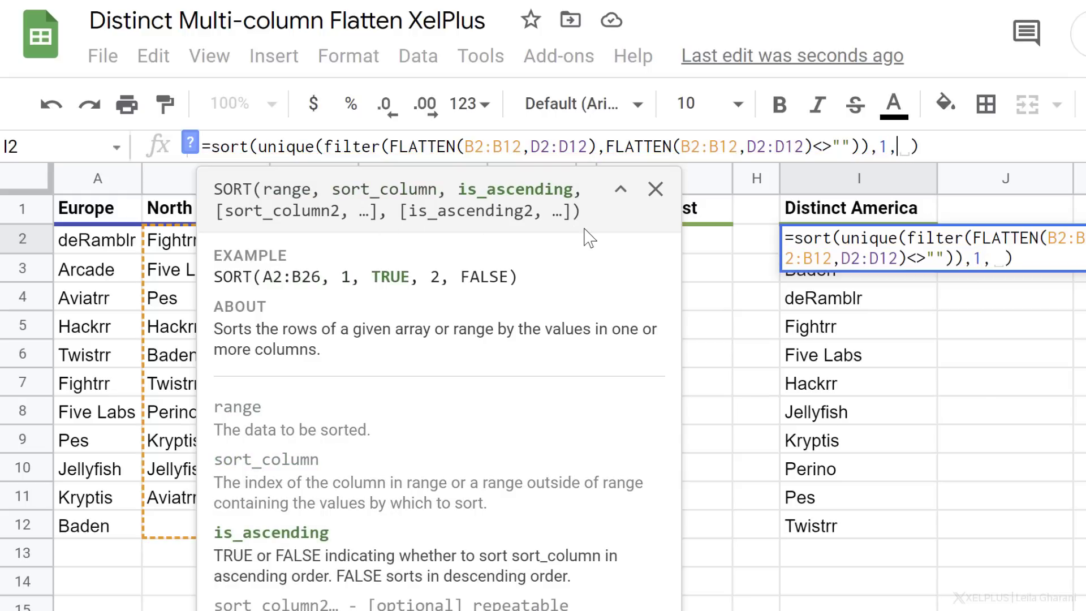
text(false)
key(Return)
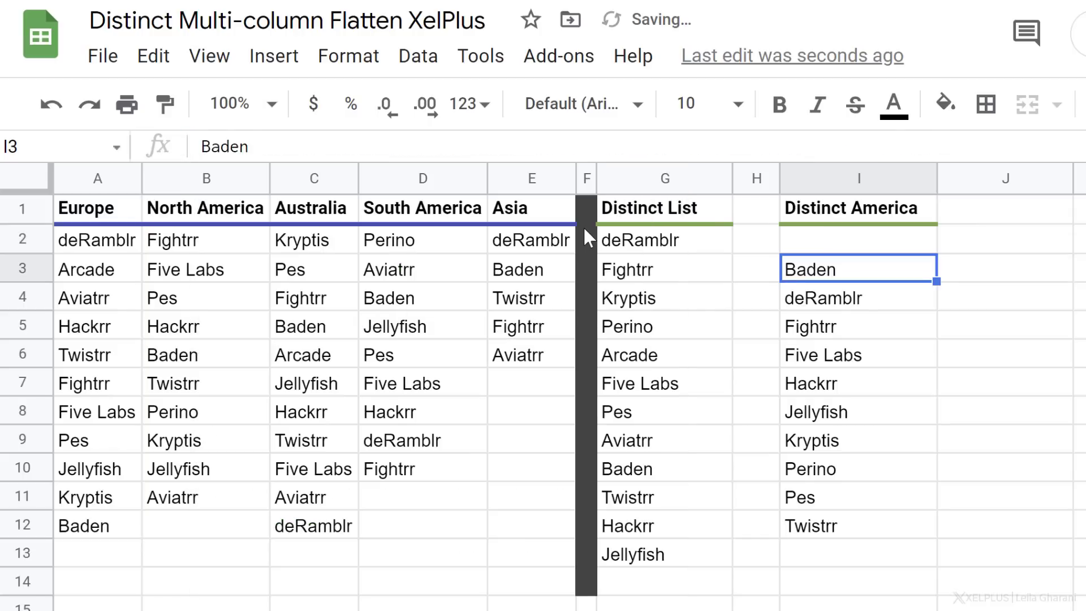
key(Up)
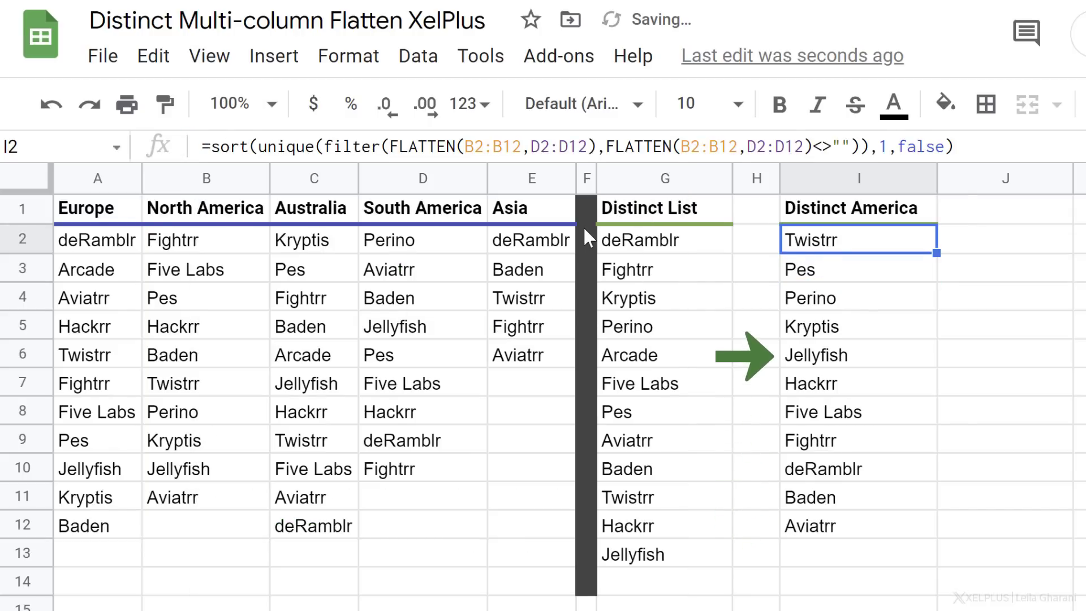